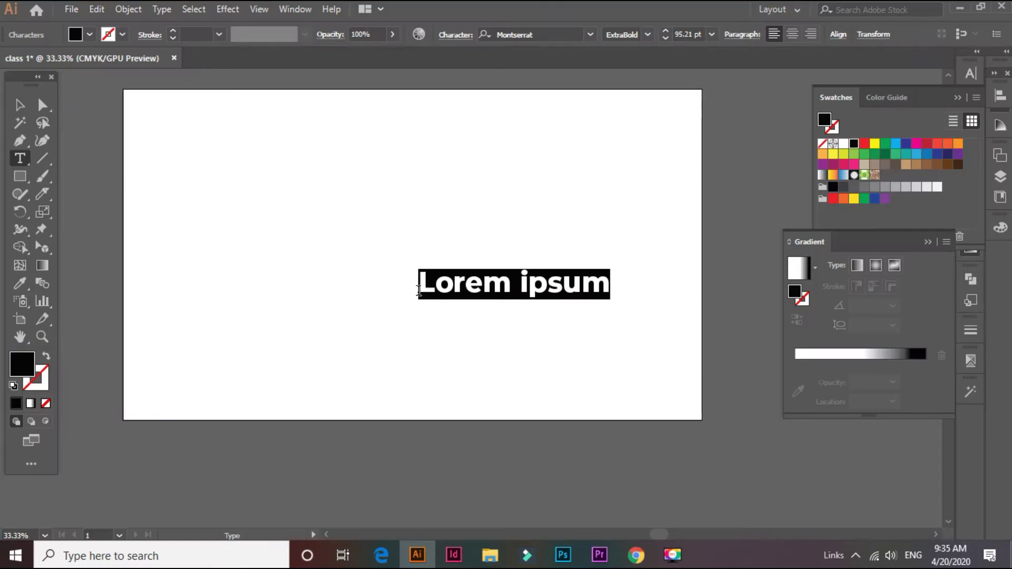
- Type the word TEXT and scale it up to stretch across most of the artboard
text(TE)
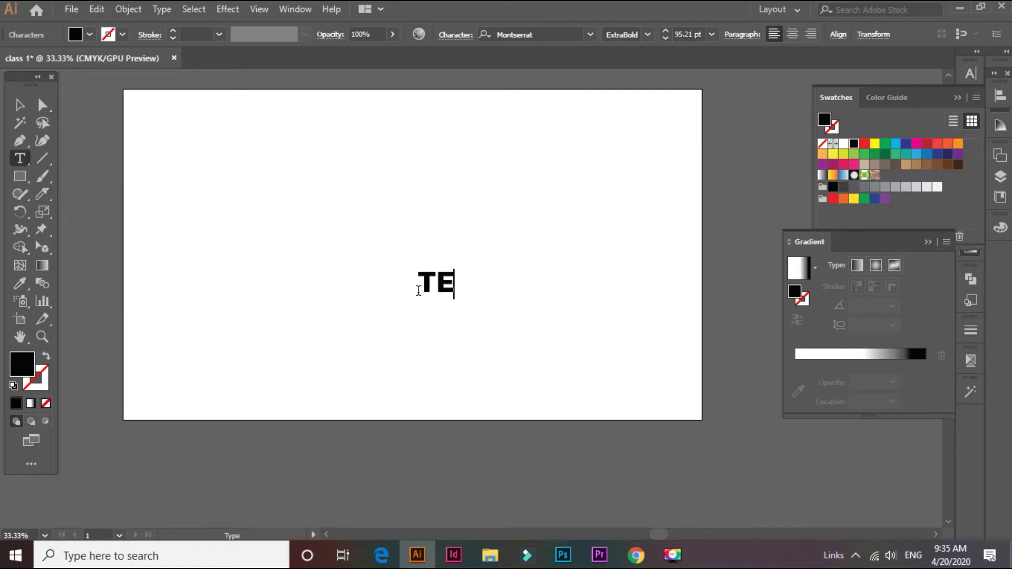
text(XT)
click(18, 106)
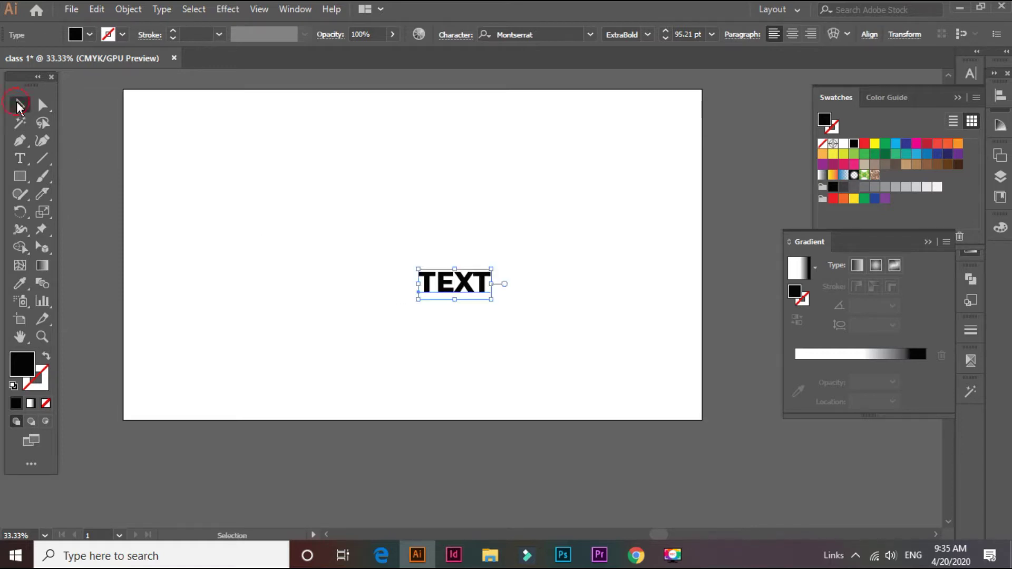
drag(491, 288, 658, 287)
mouse_move(600, 251)
mouse_down()
mouse_move(511, 226)
mouse_move(524, 233)
mouse_up()
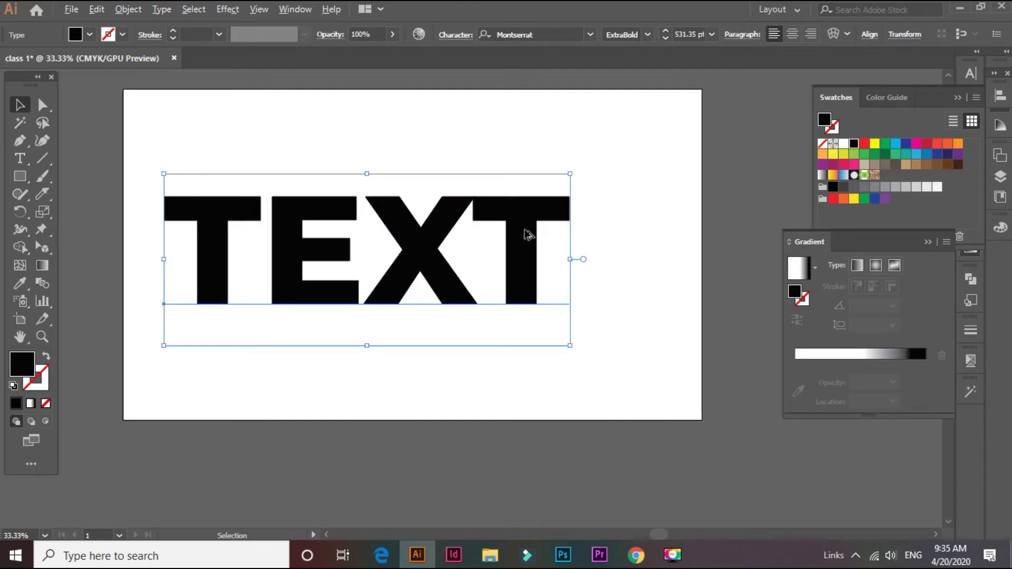
drag(594, 264, 655, 263)
drag(575, 232, 578, 244)
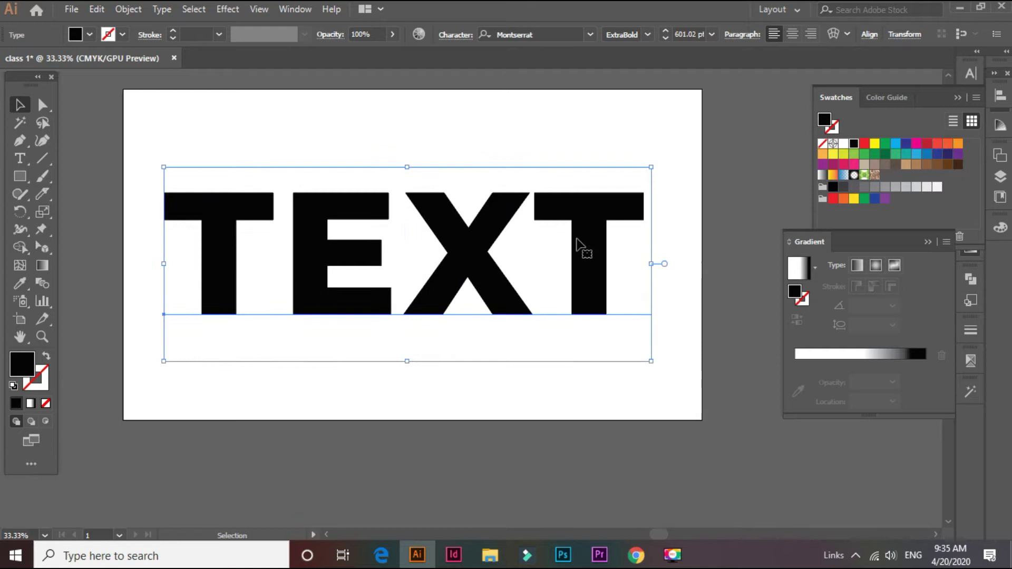
- Convert the TEXT letters into outline shapes with Type > Create Outlines
click(161, 9)
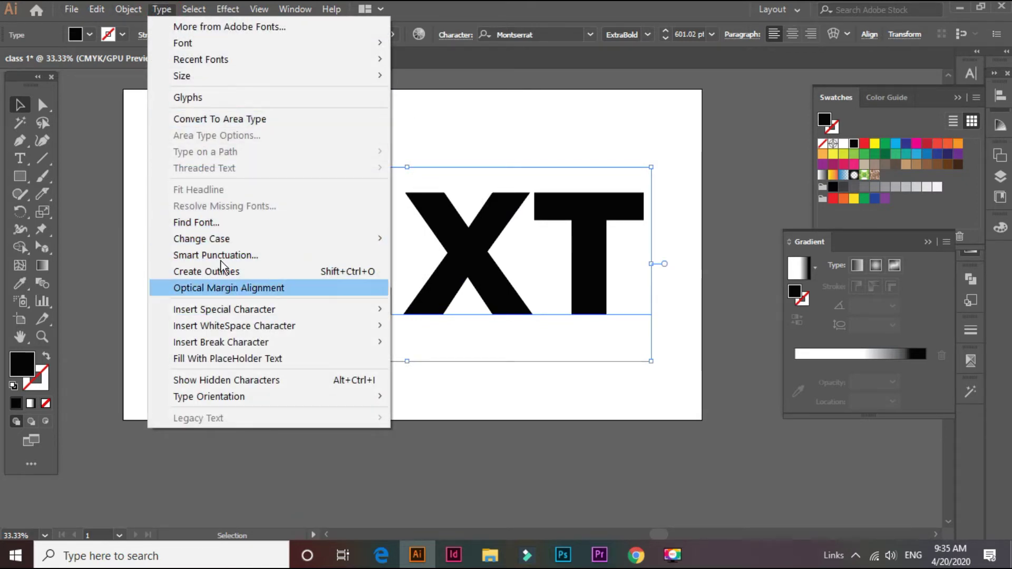
click(128, 10)
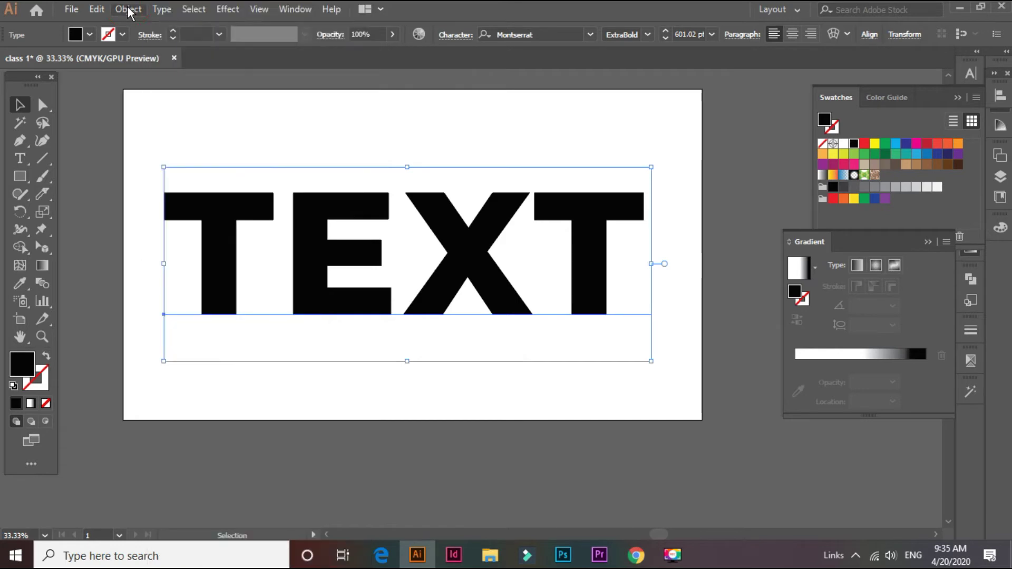
click(160, 9)
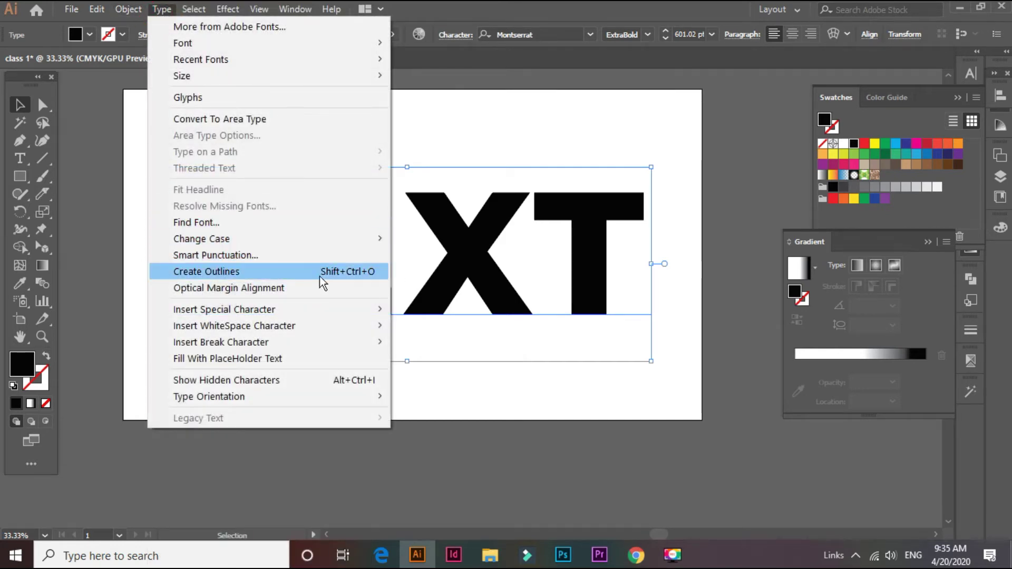
click(348, 269)
right_click(346, 265)
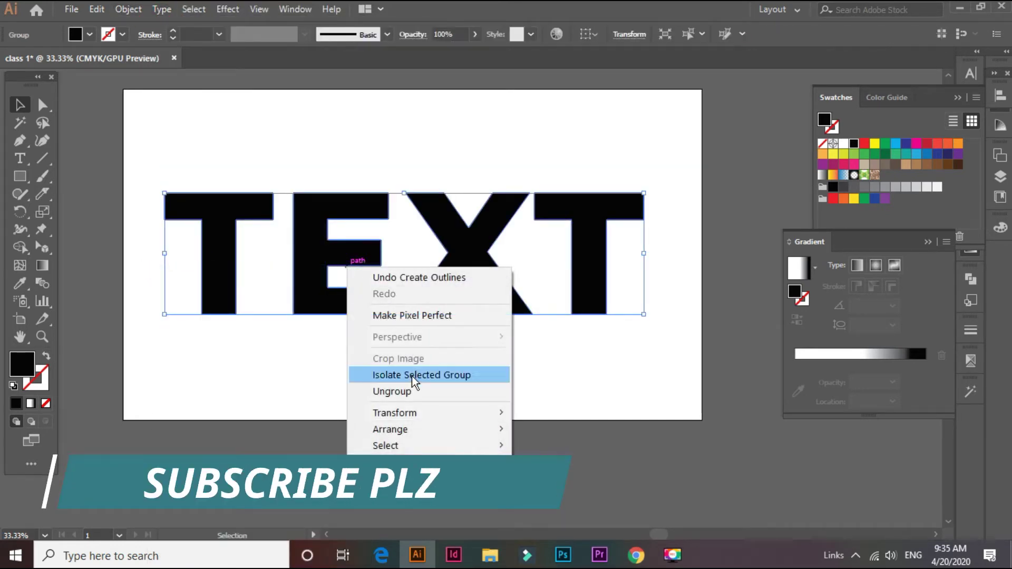
- Set the outlined TEXT group to 50% opacity and move it slightly down
click(323, 343)
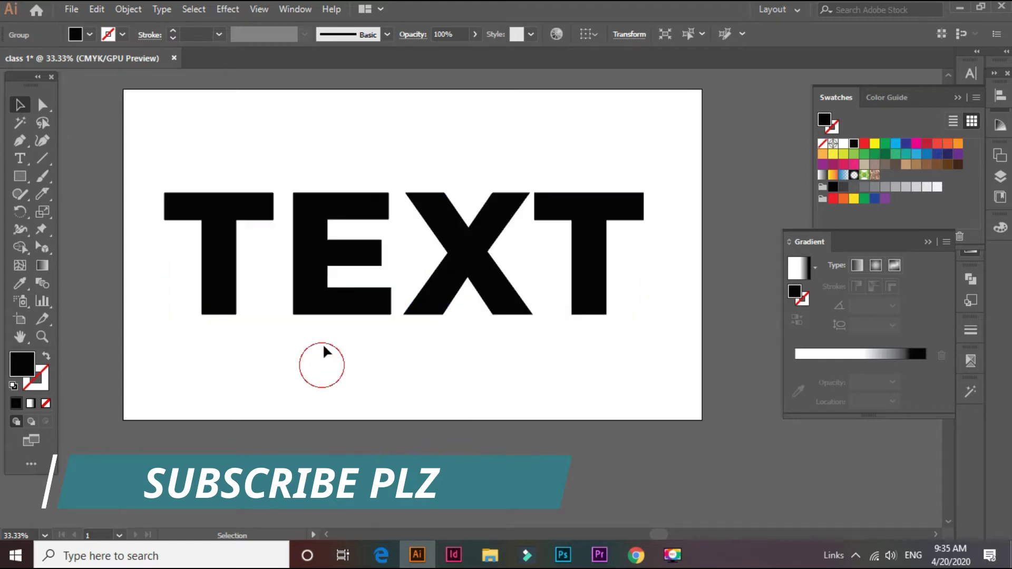
click(322, 295)
click(450, 37)
text(50)
key(Return)
click(361, 148)
drag(362, 194, 362, 217)
click(359, 201)
key(z)
mouse_move(162, 188)
mouse_down()
mouse_move(538, 330)
mouse_move(484, 294)
mouse_up()
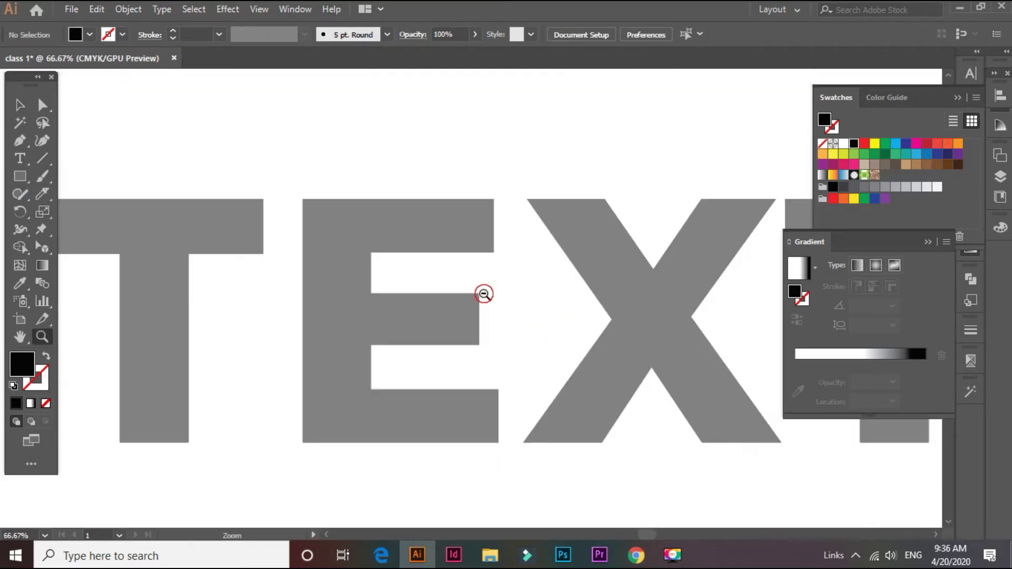
alt+click(484, 294)
key(v)
- Draw a rectangle across the top of the word and give it 50% opacity
click(20, 177)
drag(214, 181, 759, 301)
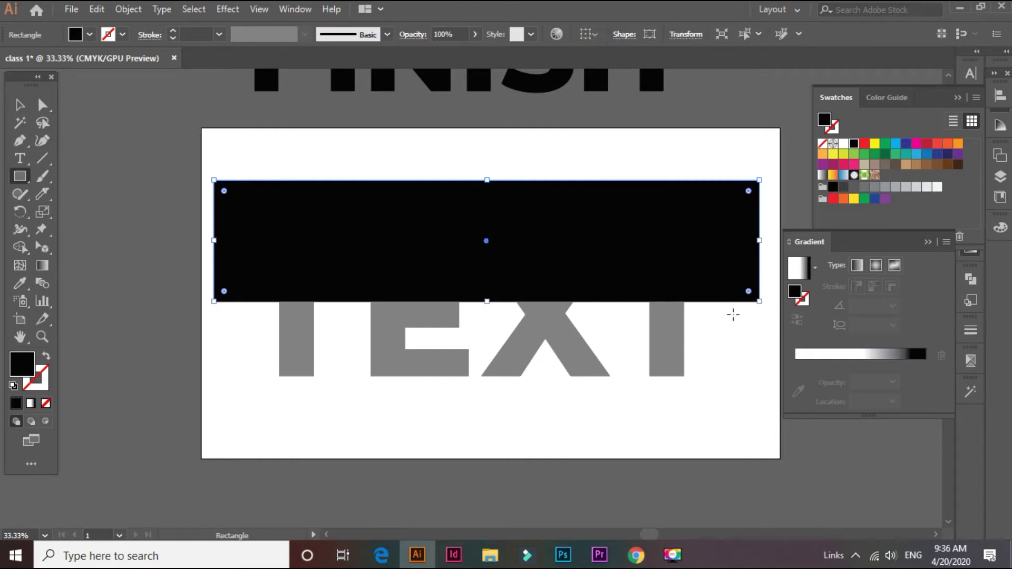
key(z)
click(452, 35)
text(50)
key(Return)
click(471, 294)
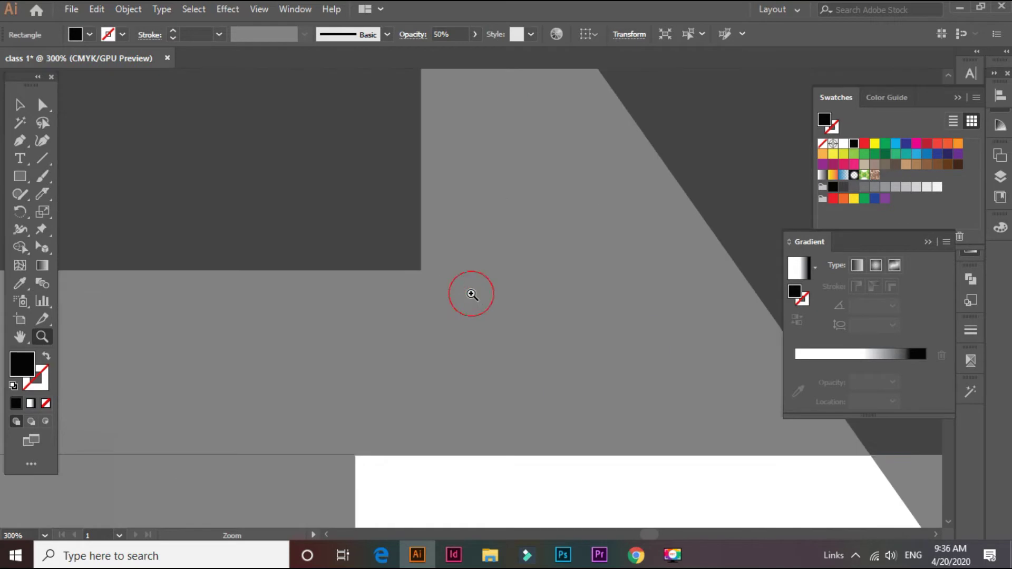
drag(377, 350, 517, 162)
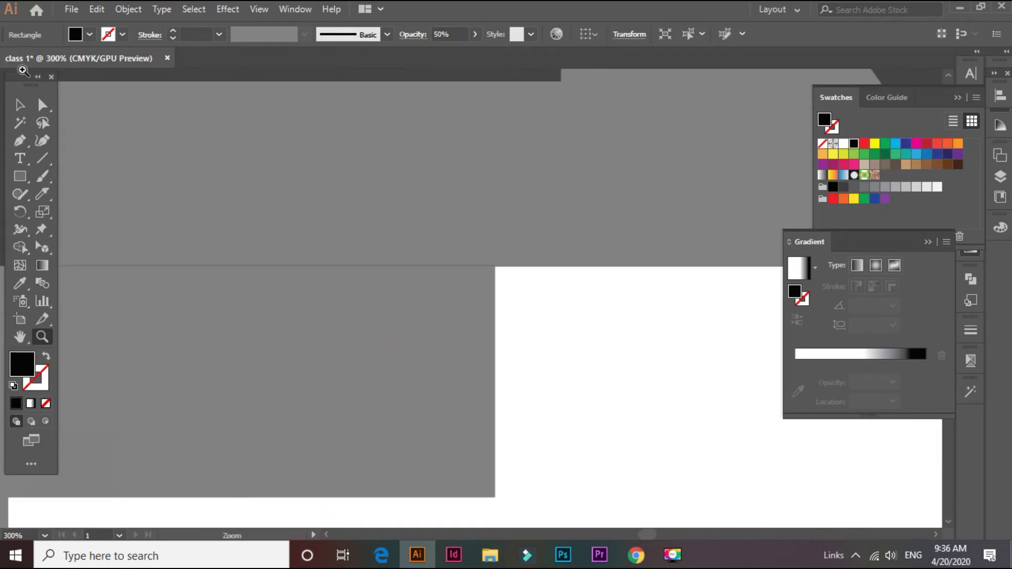
- Nudge the rectangle's edge slightly upward and zoom in close on it
click(21, 108)
click(660, 408)
click(566, 266)
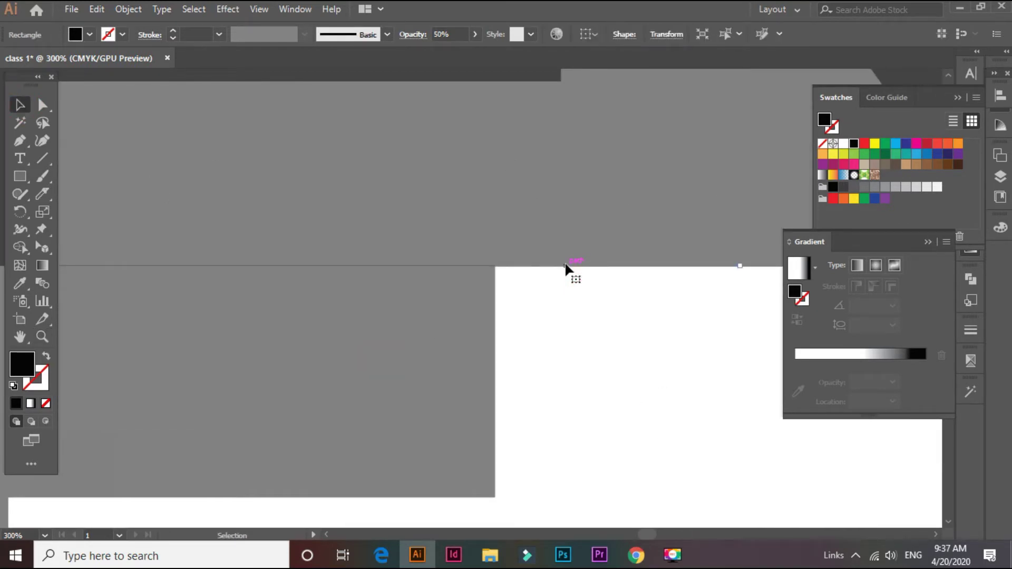
drag(741, 265, 748, 264)
key(z)
click(635, 276)
click(466, 303)
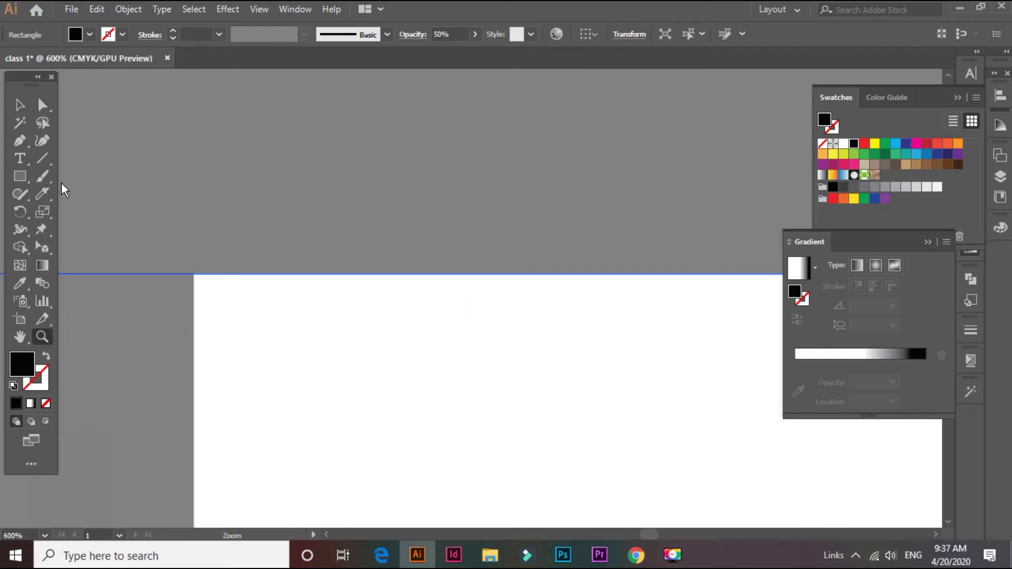
- Snap the rectangle's edge to the smart guide, then zoom back out to the artboard
click(19, 105)
drag(687, 273, 685, 272)
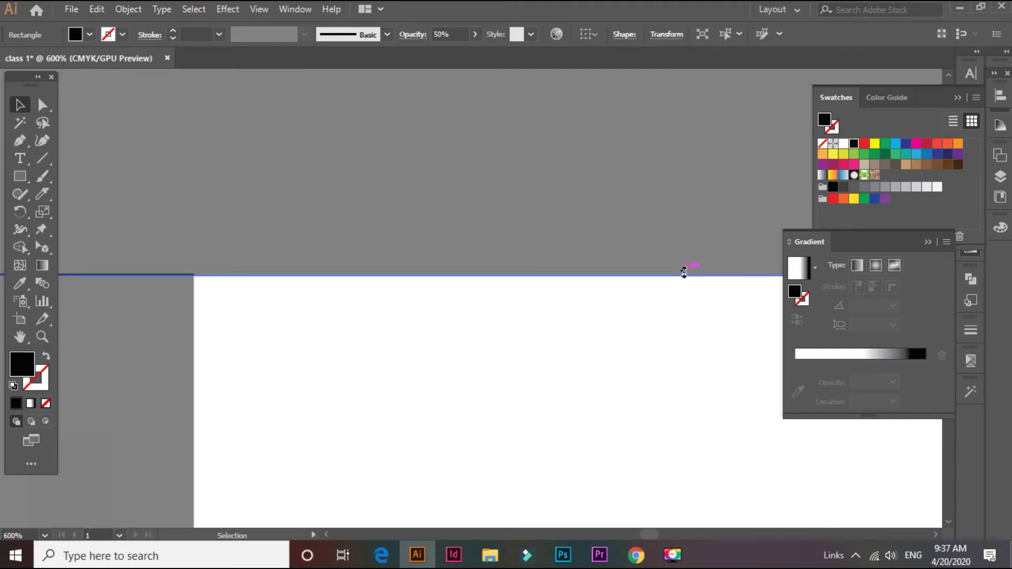
click(568, 375)
key(z)
alt+click(497, 269)
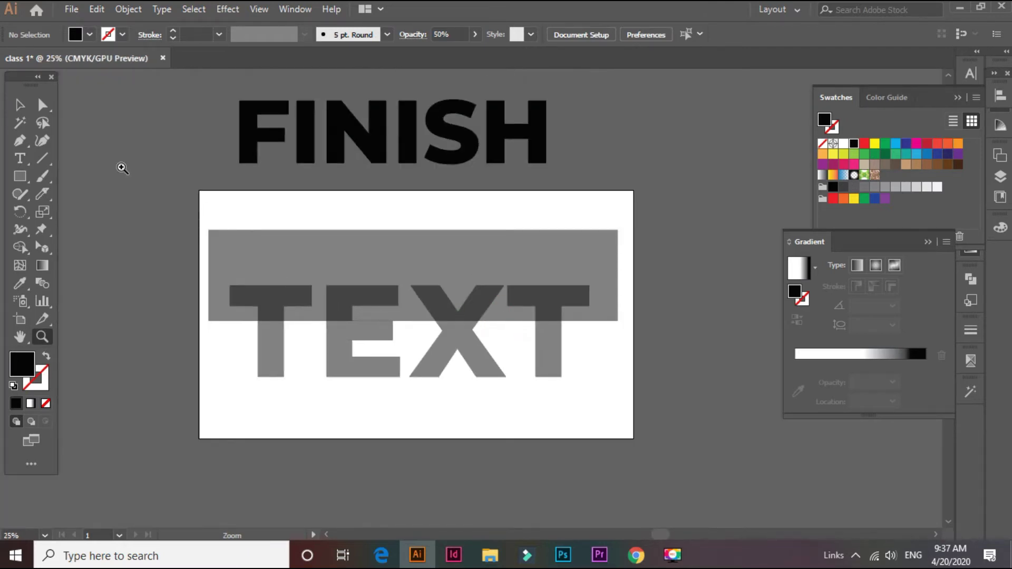
click(9, 105)
click(20, 105)
click(283, 345)
- Select the rectangle and letters, then delete the outer rectangle area with Shape Builder
drag(151, 253, 252, 293)
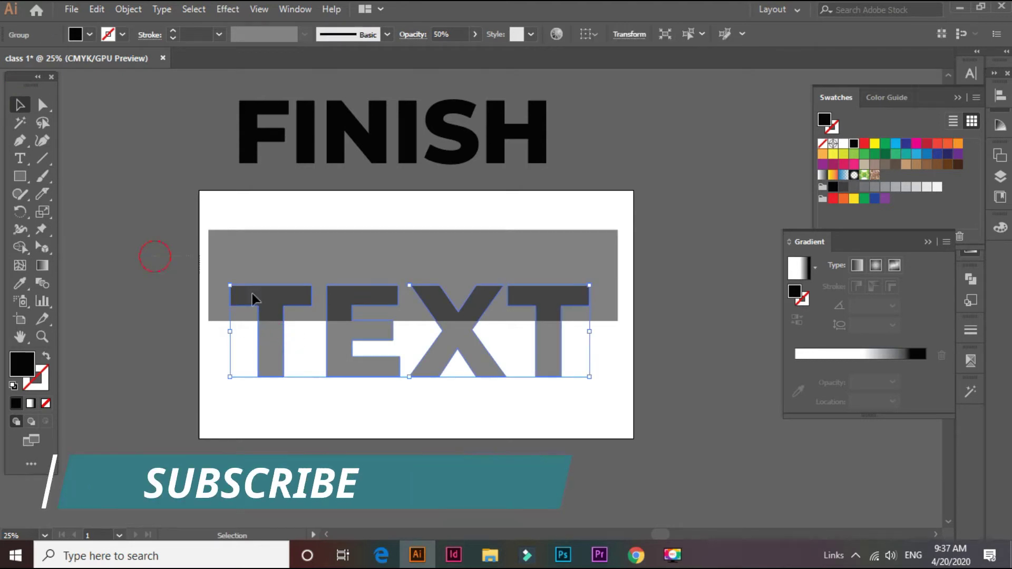
click(19, 248)
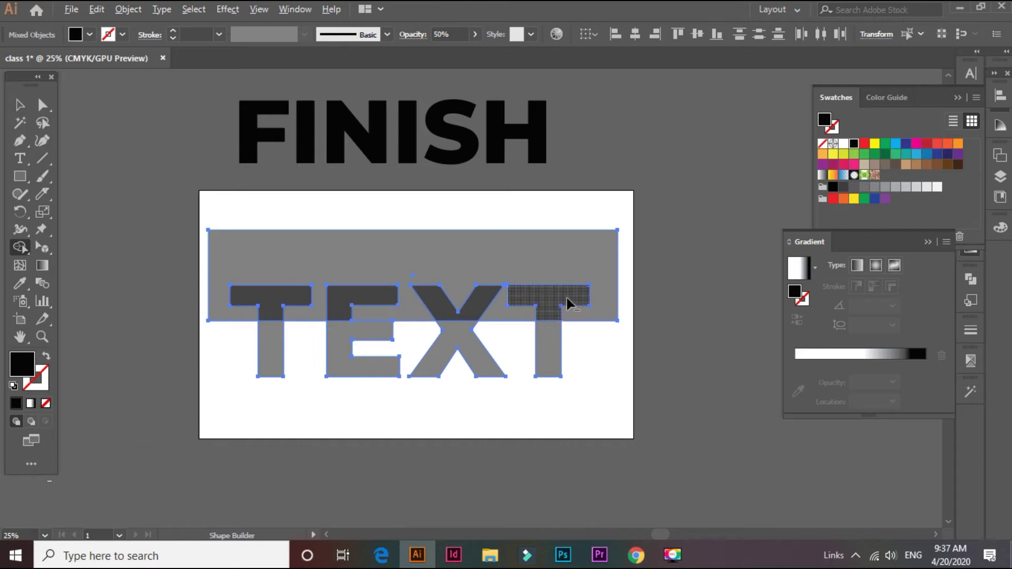
alt+click(566, 246)
- Merge the top bands and the bottom bands of all letters into separate pieces
drag(217, 295, 242, 303)
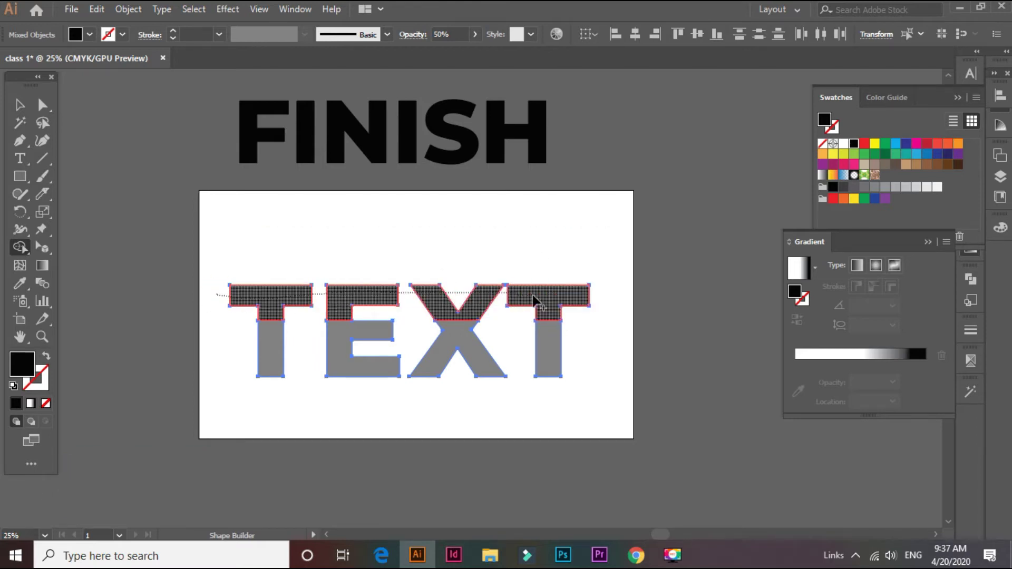
drag(319, 300, 533, 305)
drag(222, 359, 563, 350)
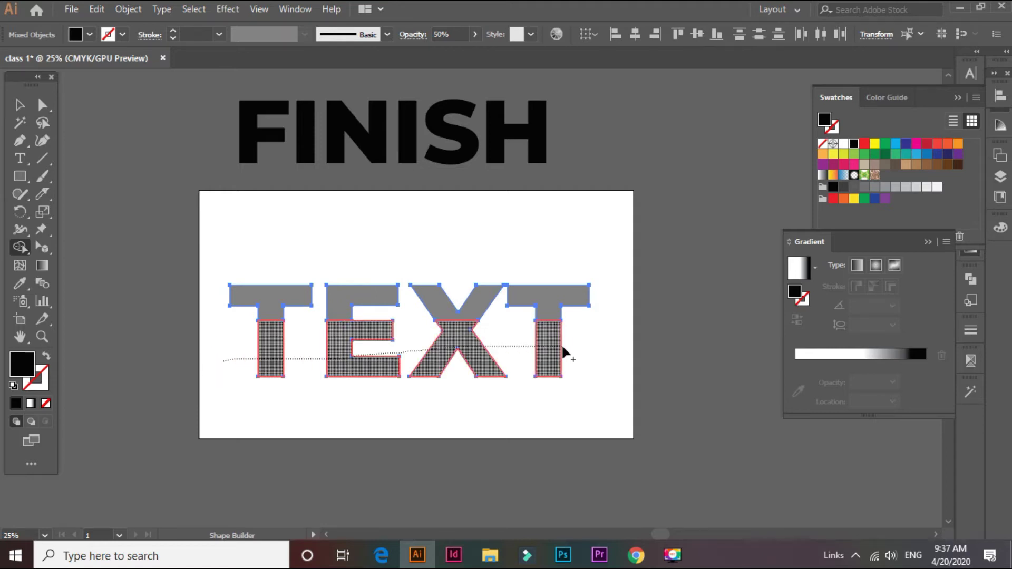
click(20, 105)
click(130, 226)
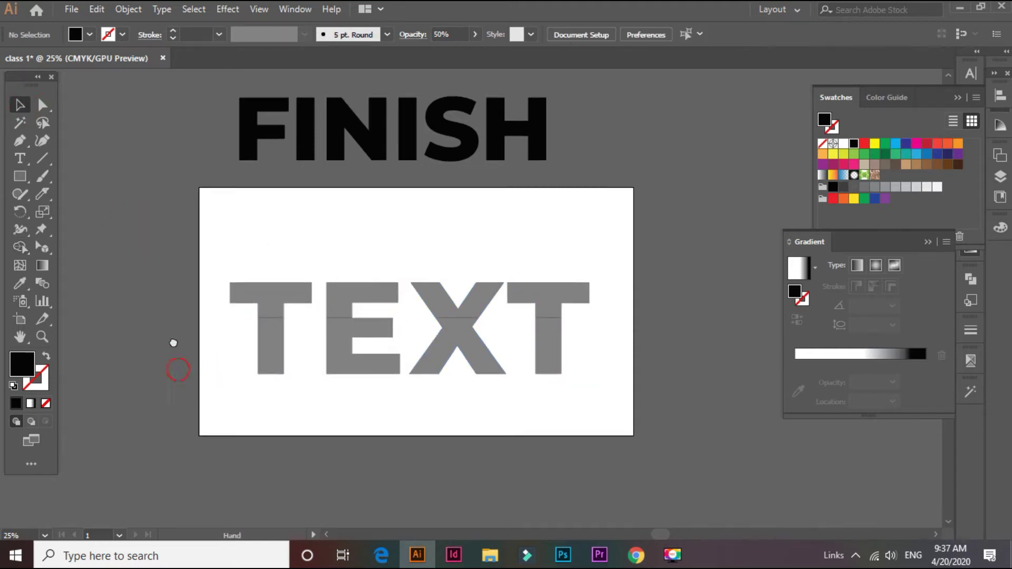
scroll(159, 275, down, 3)
- Nudge the bottom halves of the letters slightly left with the arrow key
click(246, 238)
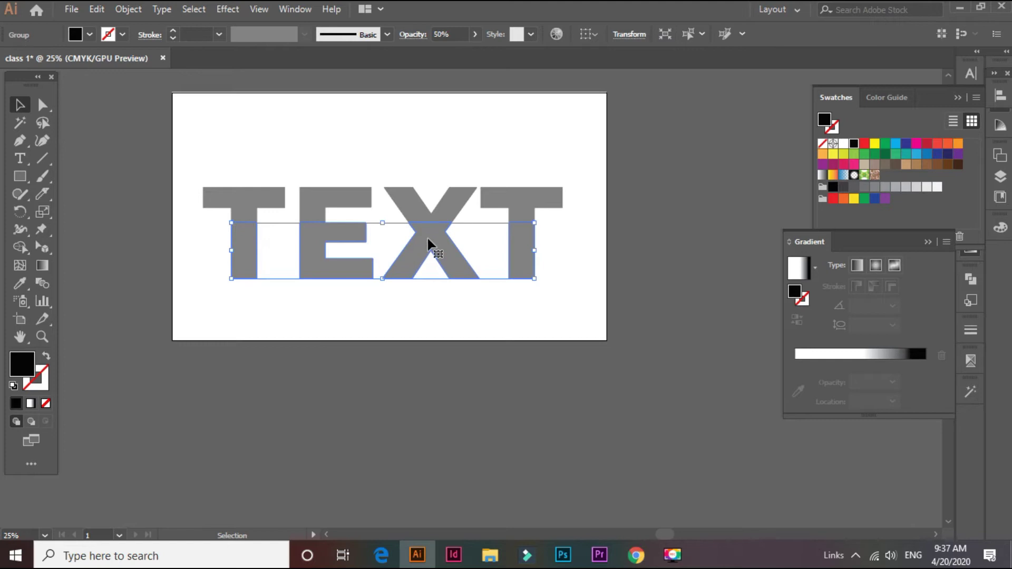
key(Left)
key(Left)
key(Left)
key(Left)
key(Left)
key(Left)
key(Left)
key(Left)
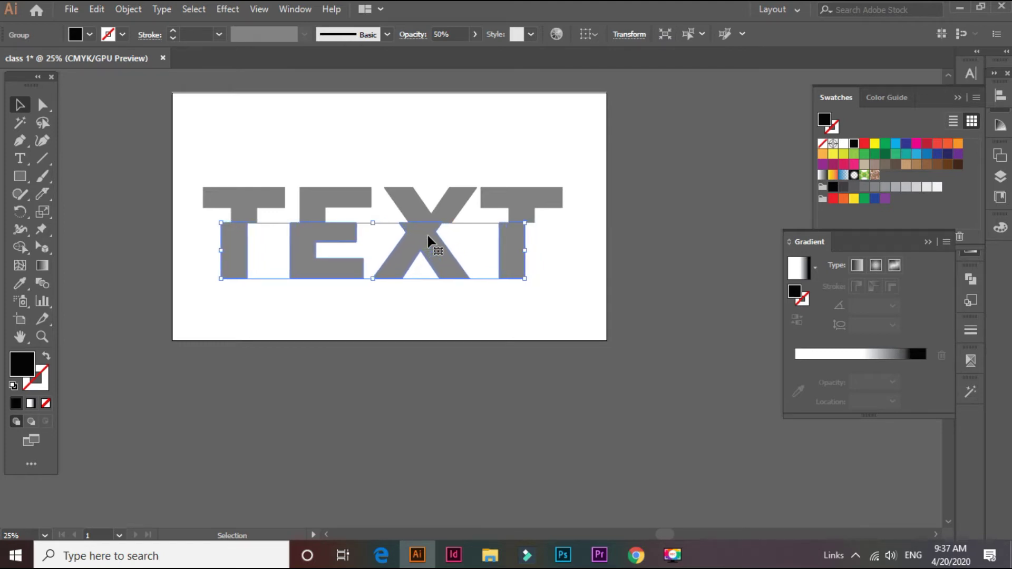
click(465, 394)
- Zoom in and select the top pieces of the first T and the E
key(z)
click(440, 266)
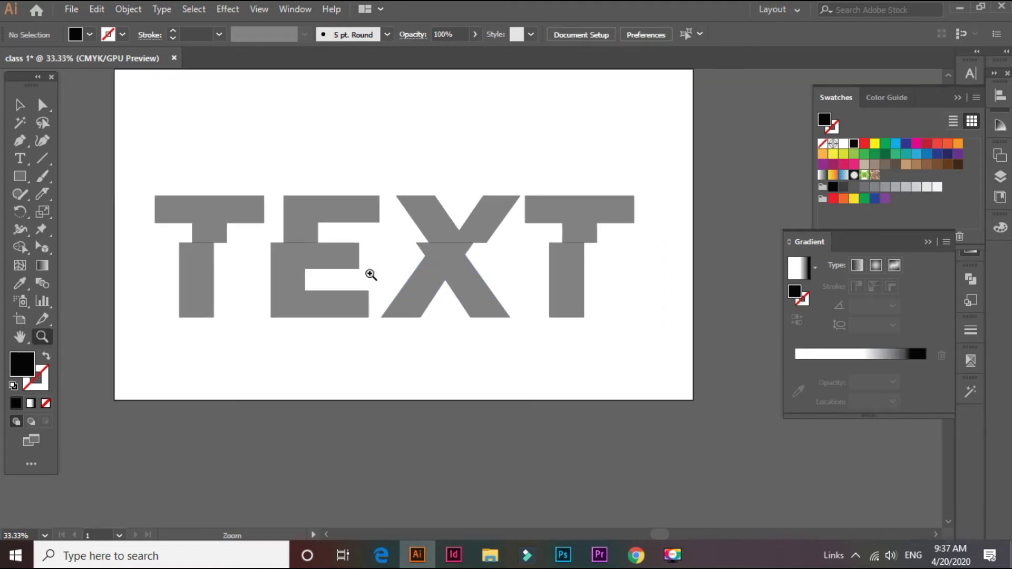
click(305, 276)
click(20, 105)
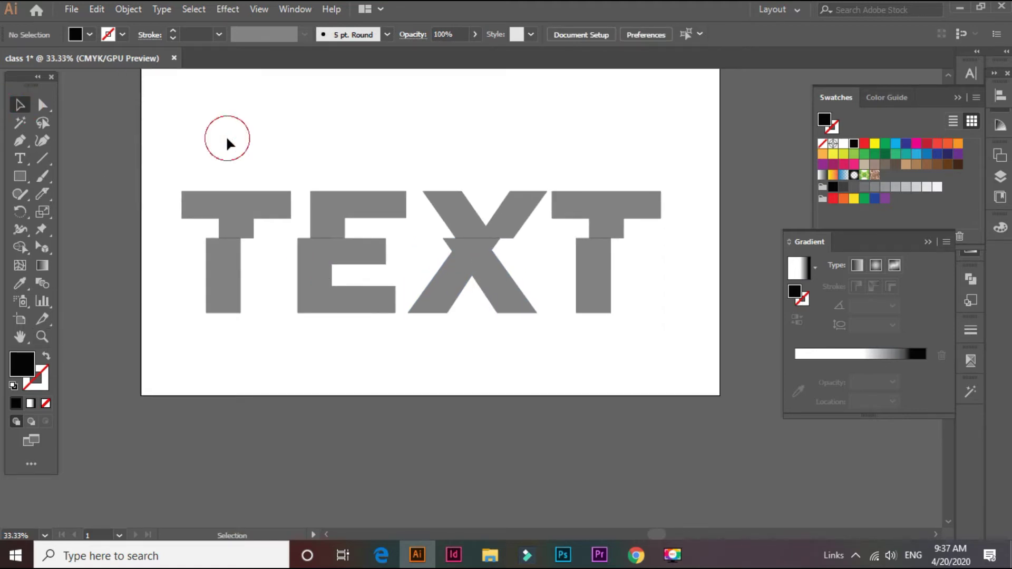
click(258, 212)
shift+click(395, 203)
shift+click(454, 203)
shift+click(576, 203)
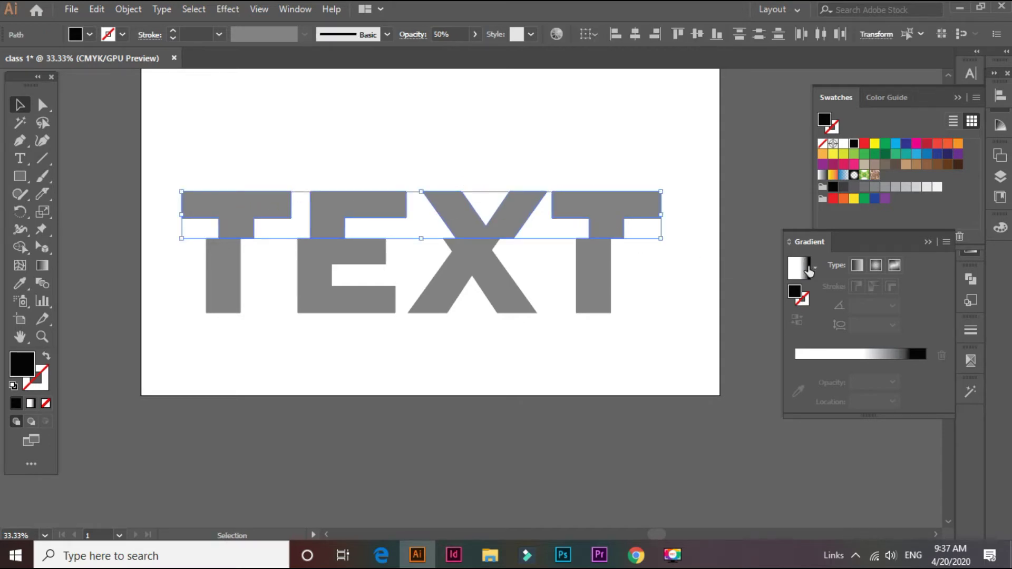
click(846, 364)
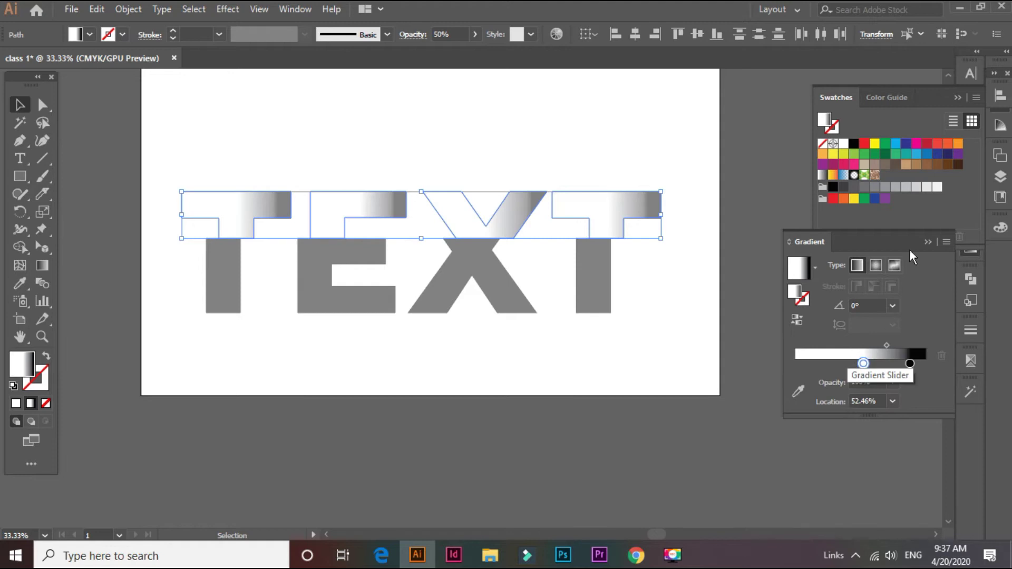
click(893, 306)
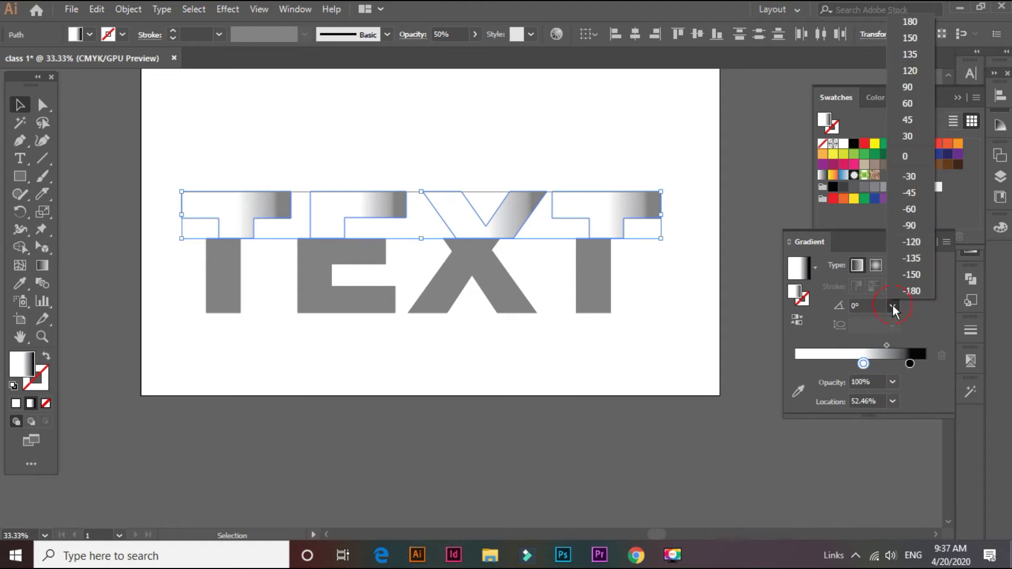
click(916, 225)
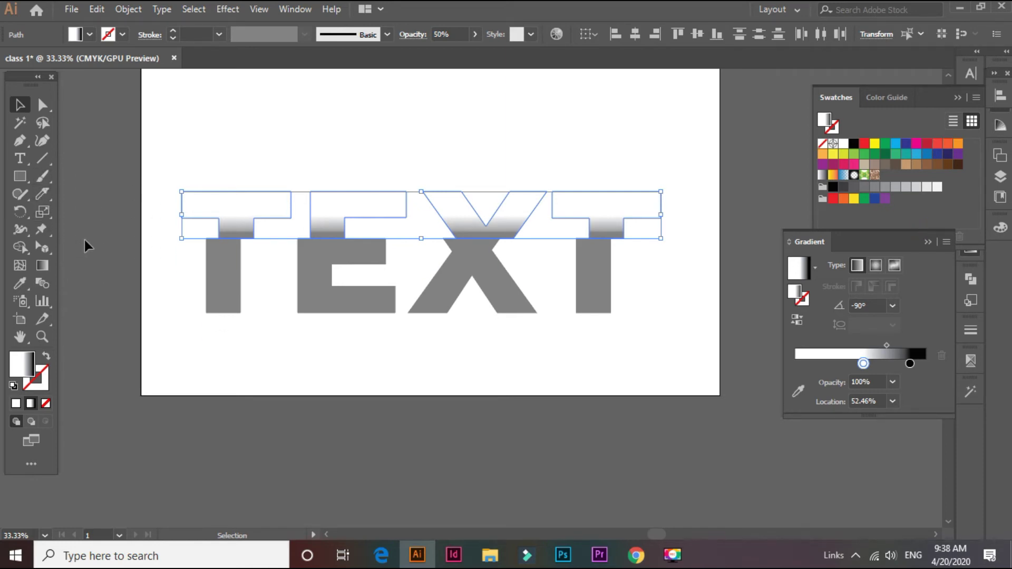
click(141, 266)
drag(179, 190, 290, 220)
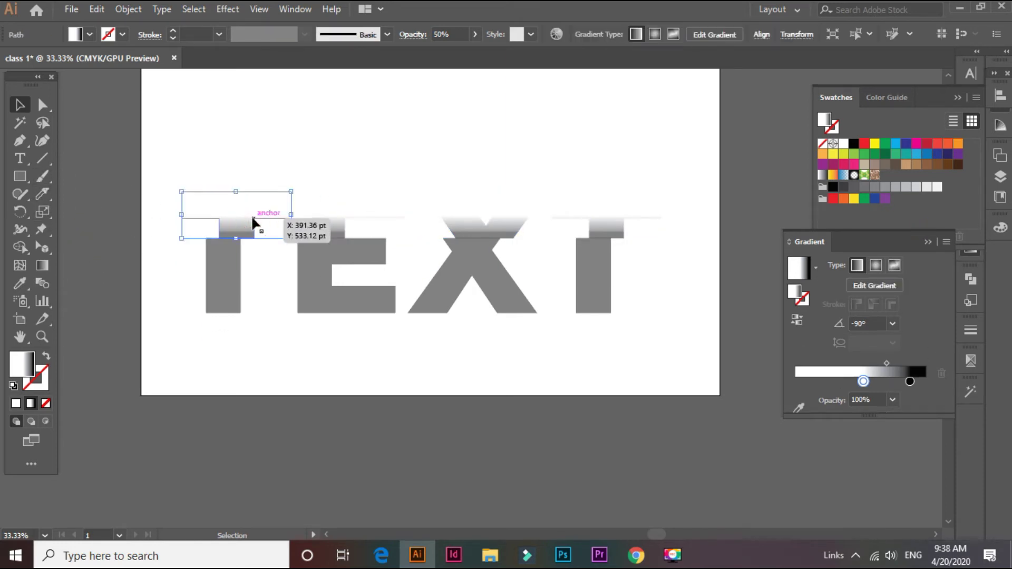
click(42, 265)
drag(237, 245, 236, 249)
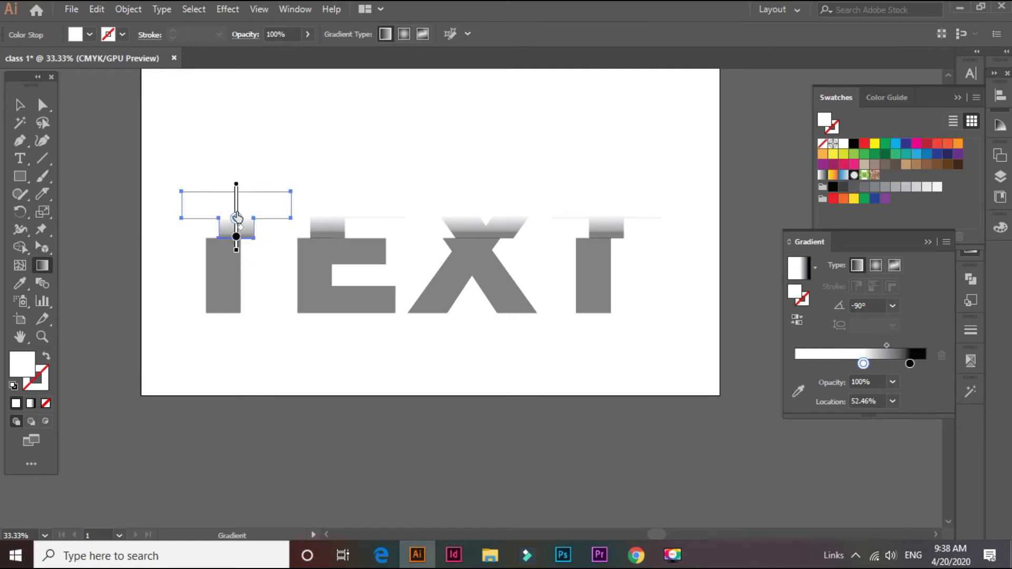
key(ctrl+z)
key(ctrl+z)
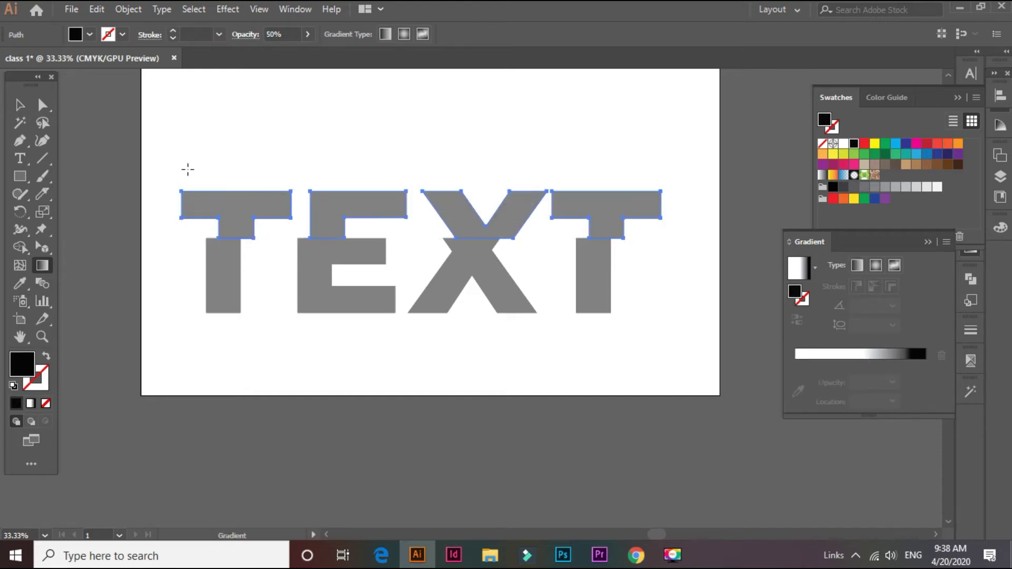
click(19, 105)
click(91, 131)
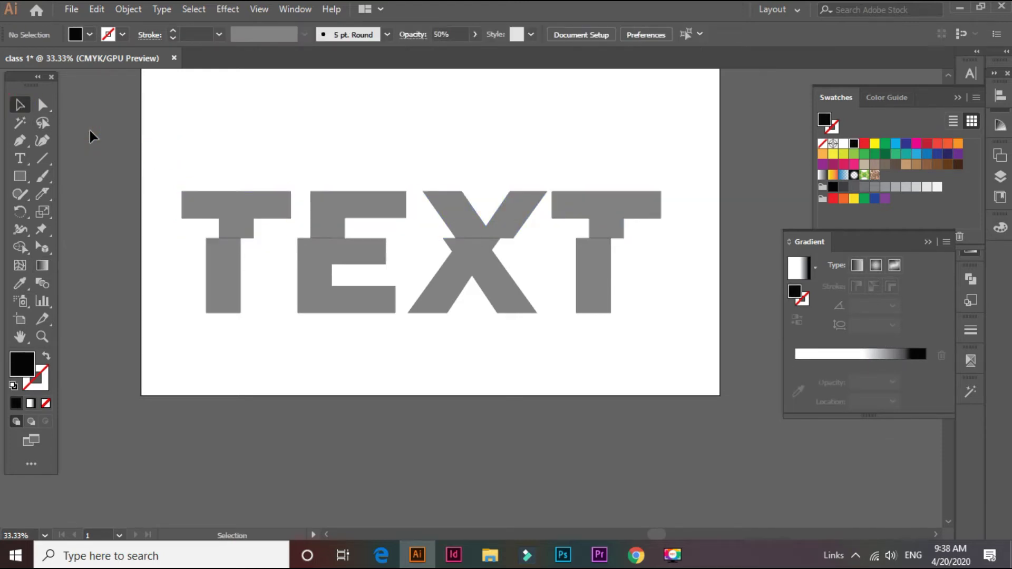
- Draw a red rectangle covering the whole artboard and send it behind the letters
click(20, 177)
scroll(153, 147, up, 3)
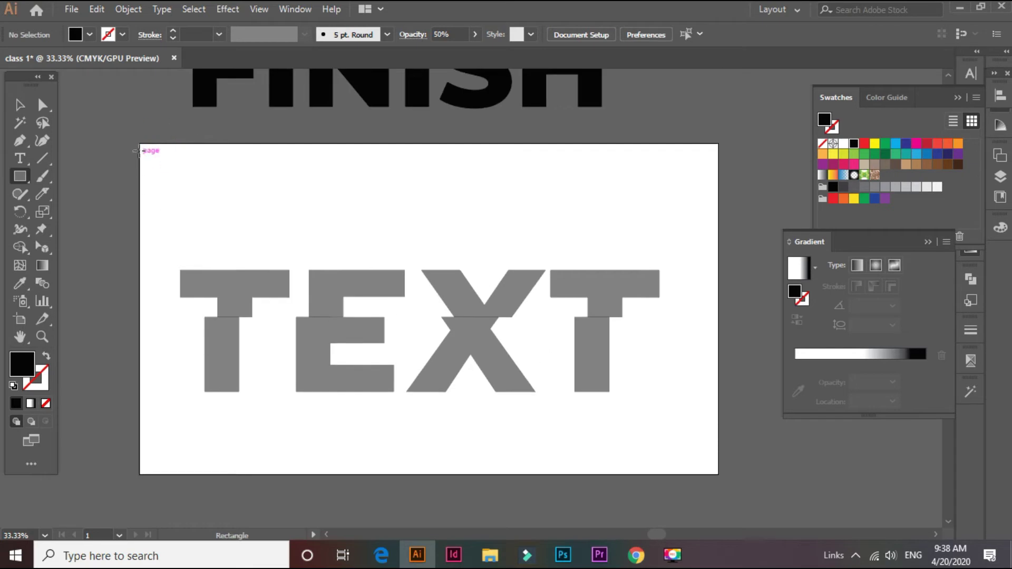
mouse_move(139, 144)
mouse_down()
mouse_move(353, 335)
mouse_move(725, 459)
mouse_up()
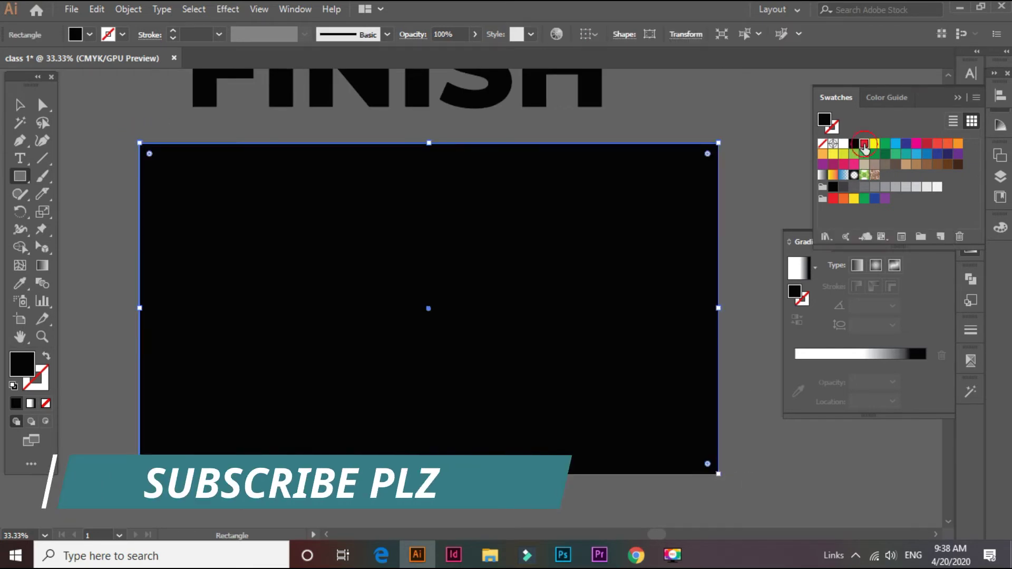
click(865, 143)
click(20, 105)
right_click(256, 251)
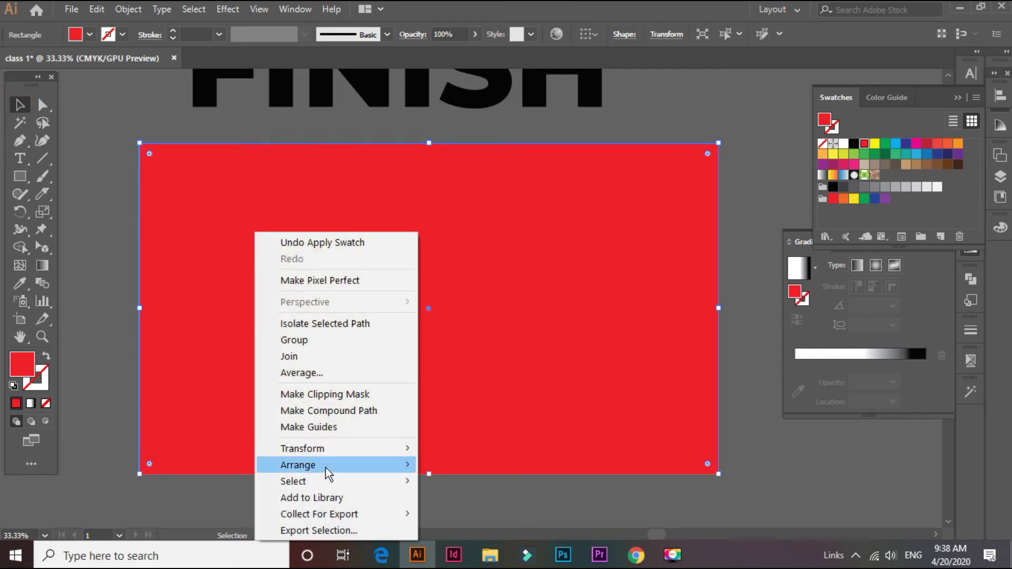
mouse_move(297, 465)
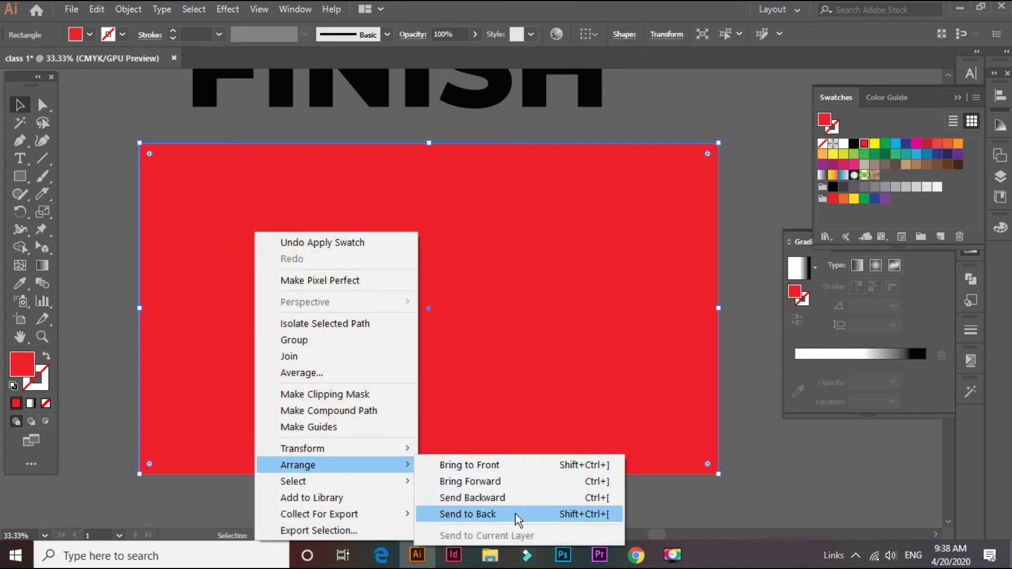
click(517, 515)
click(746, 365)
drag(746, 366, 732, 321)
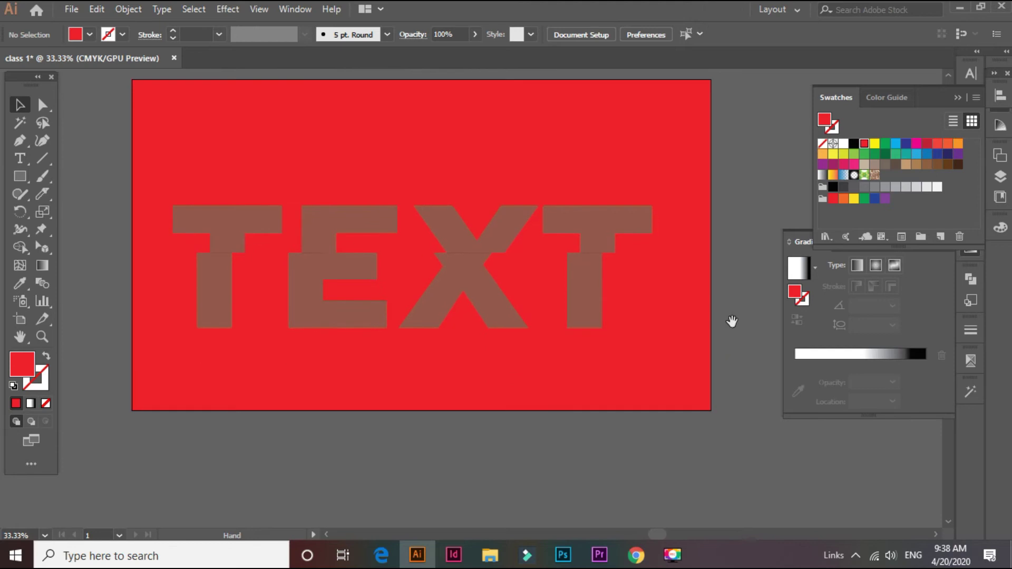
- Make all the letter pieces 100% opaque with a solid white fill
click(551, 228)
shift+click(520, 226)
shift+click(371, 224)
shift+click(252, 237)
shift+click(227, 289)
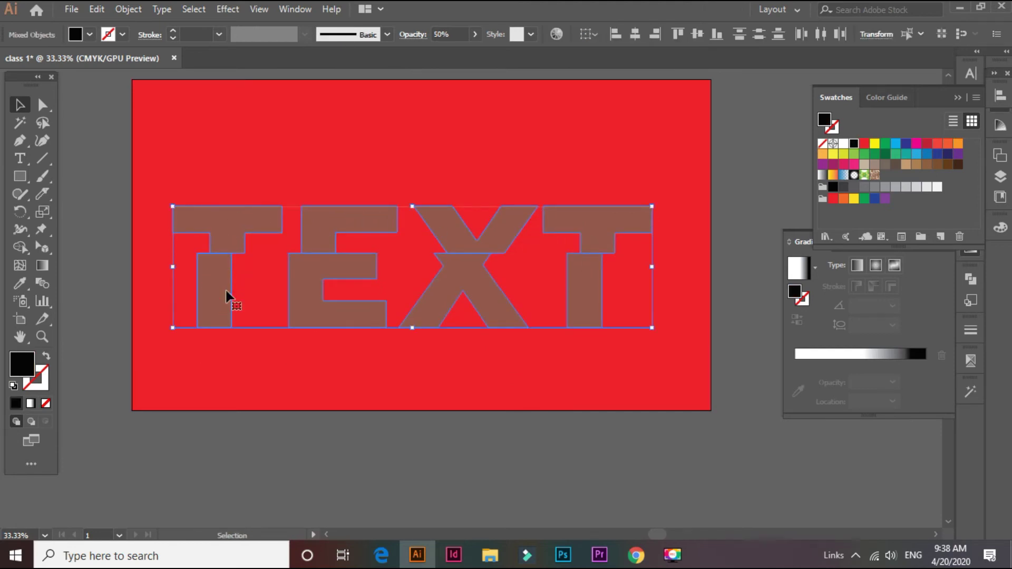
key(ctrl+z)
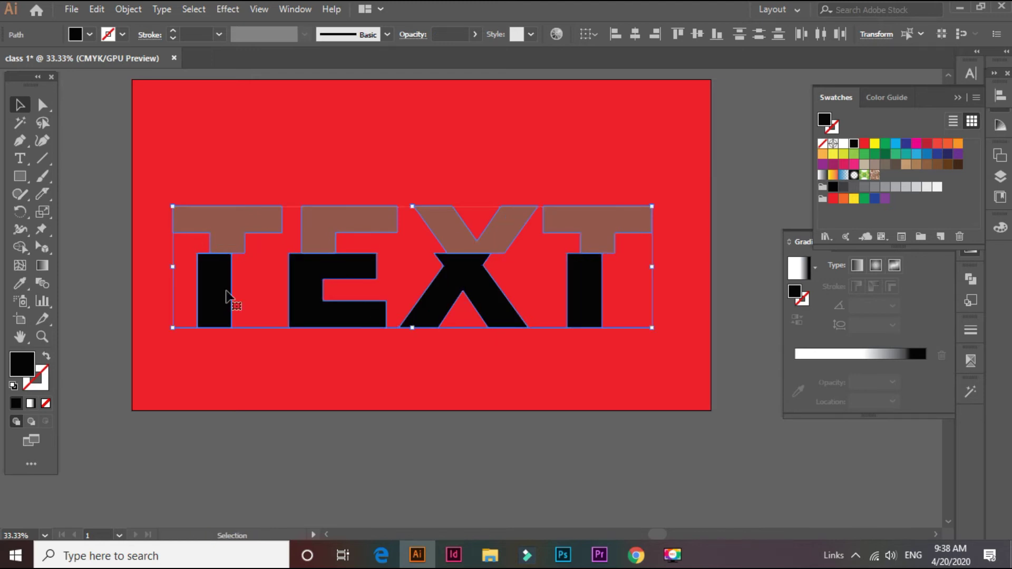
click(475, 35)
drag(449, 52, 604, 58)
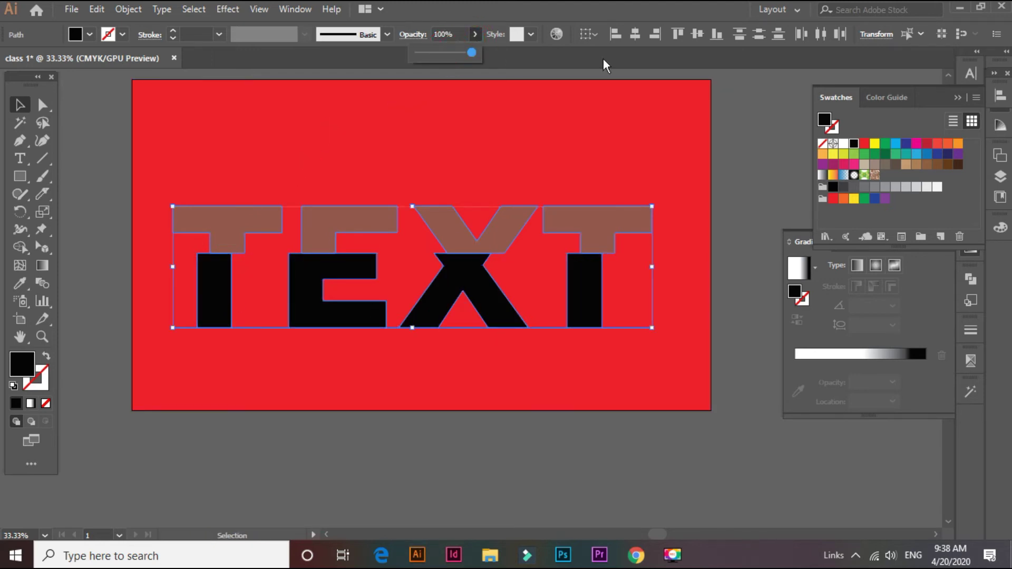
click(844, 143)
click(758, 195)
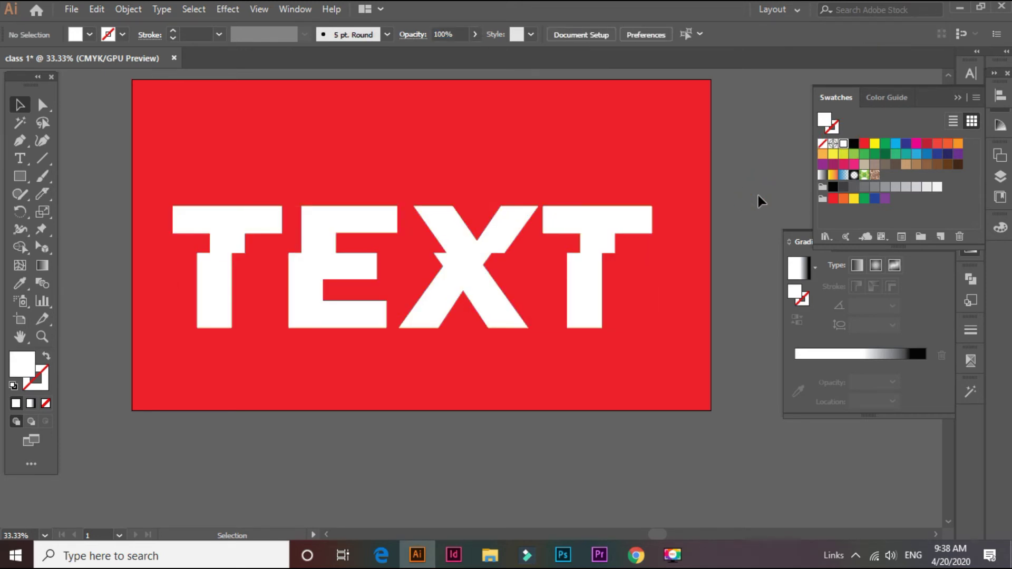
scroll(717, 249, down, 2)
- Give the four letter tops a white-to-black gradient, white stop at 0%, angle -90°
click(271, 207)
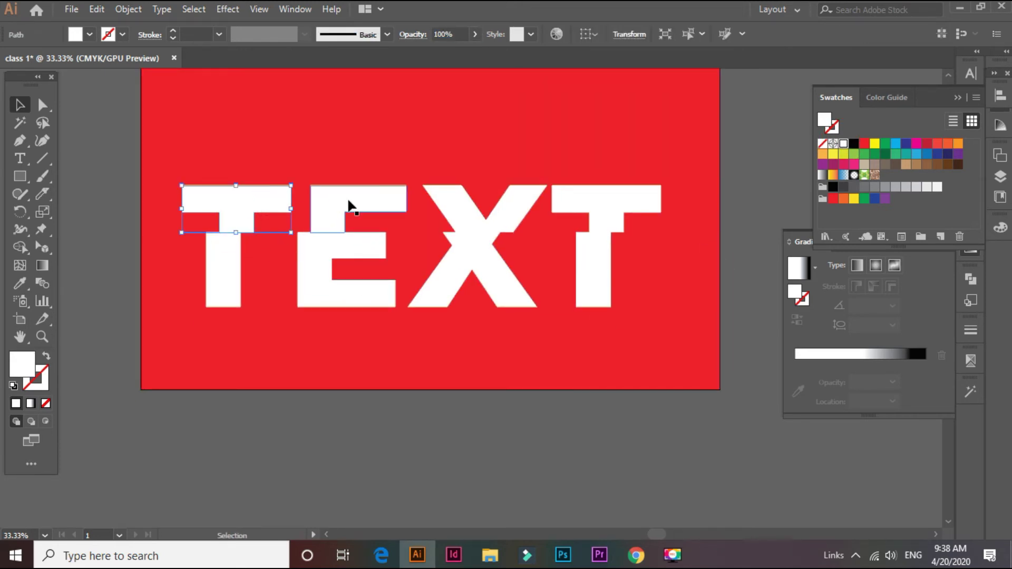
shift+click(350, 203)
shift+click(448, 192)
shift+click(604, 194)
click(903, 354)
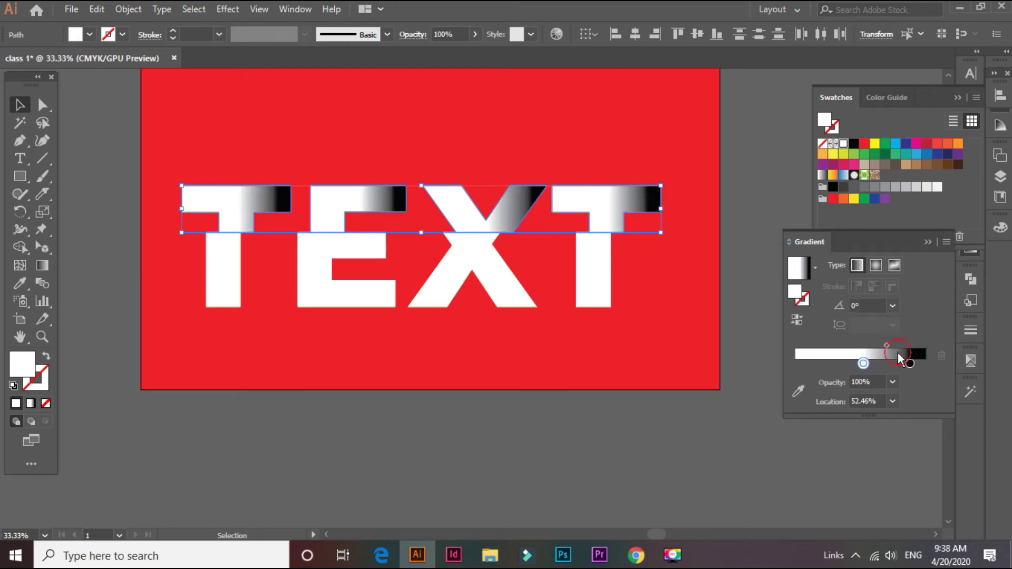
drag(876, 353, 744, 368)
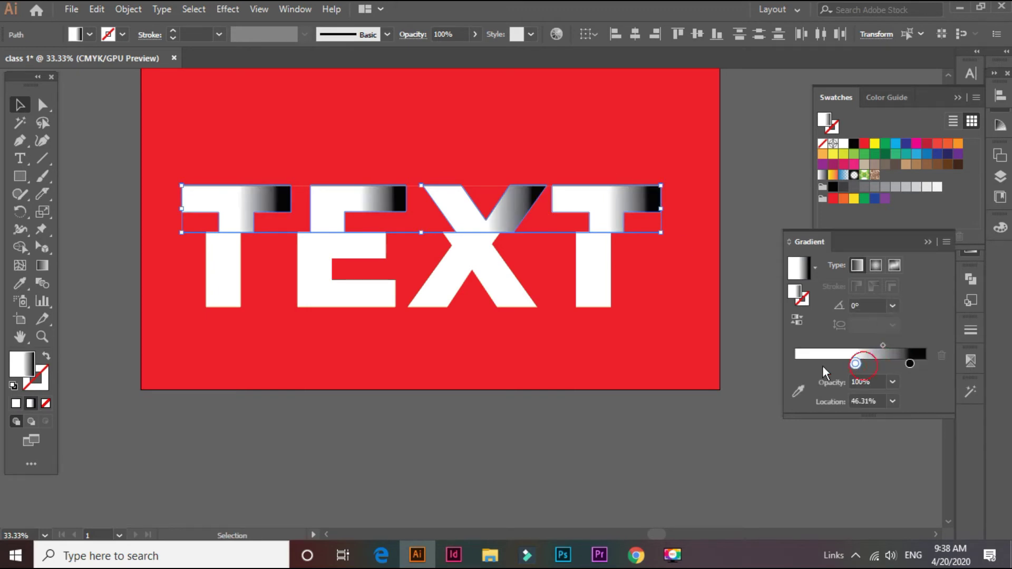
click(893, 306)
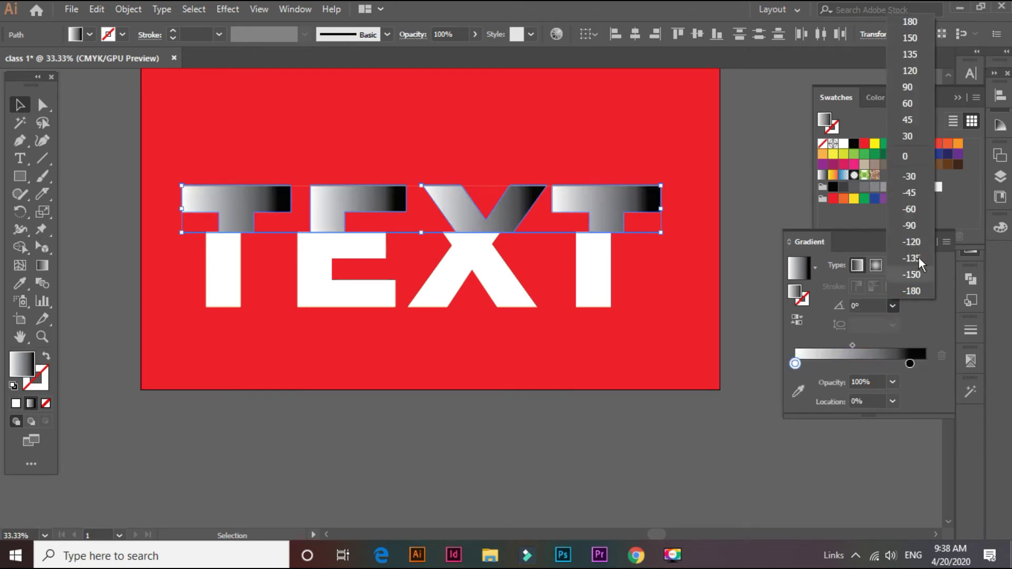
click(915, 225)
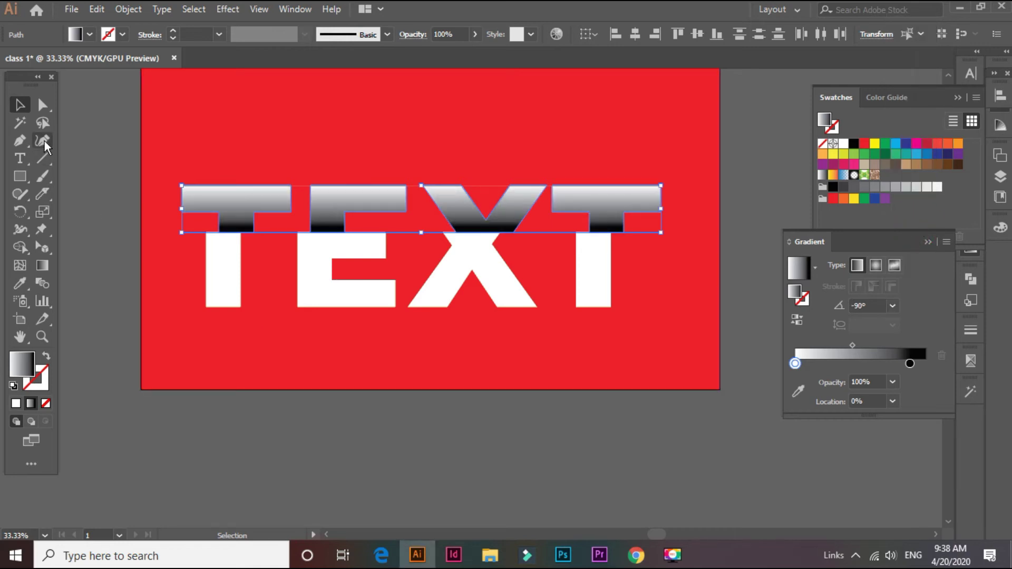
click(73, 206)
- On the first T's top, extend the gradient downward and set the white stop about halfway
click(216, 217)
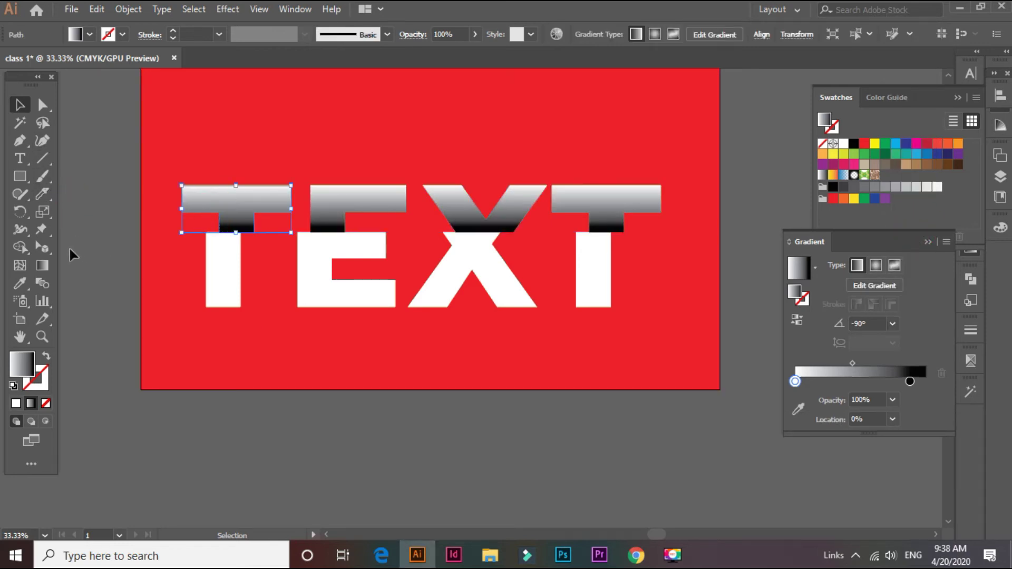
click(44, 267)
scroll(244, 250, up, 1)
scroll(473, 224, up, 1)
scroll(472, 224, up, 1)
drag(524, 409, 462, 148)
click(418, 266)
click(23, 104)
key(g)
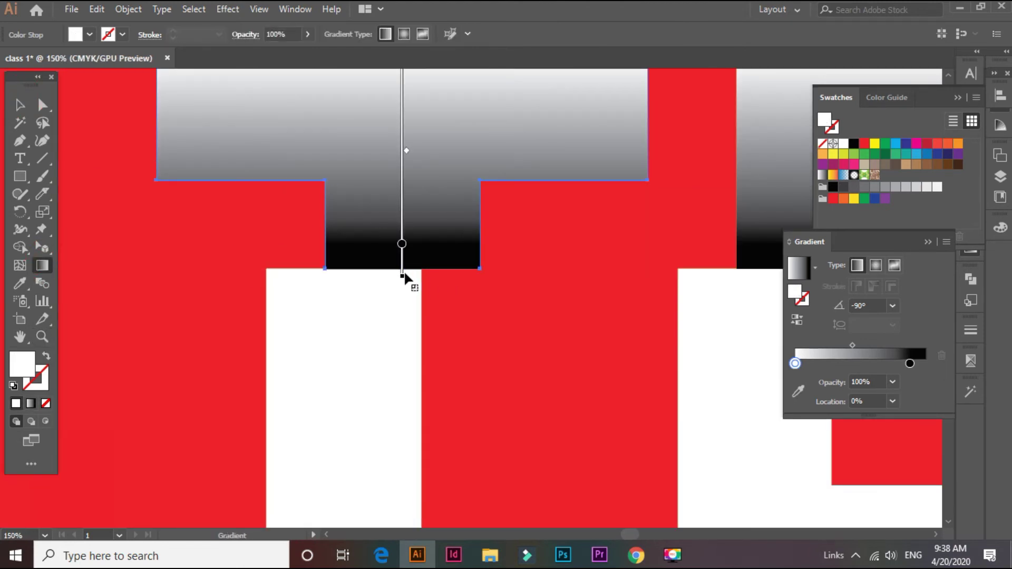
drag(401, 273, 398, 340)
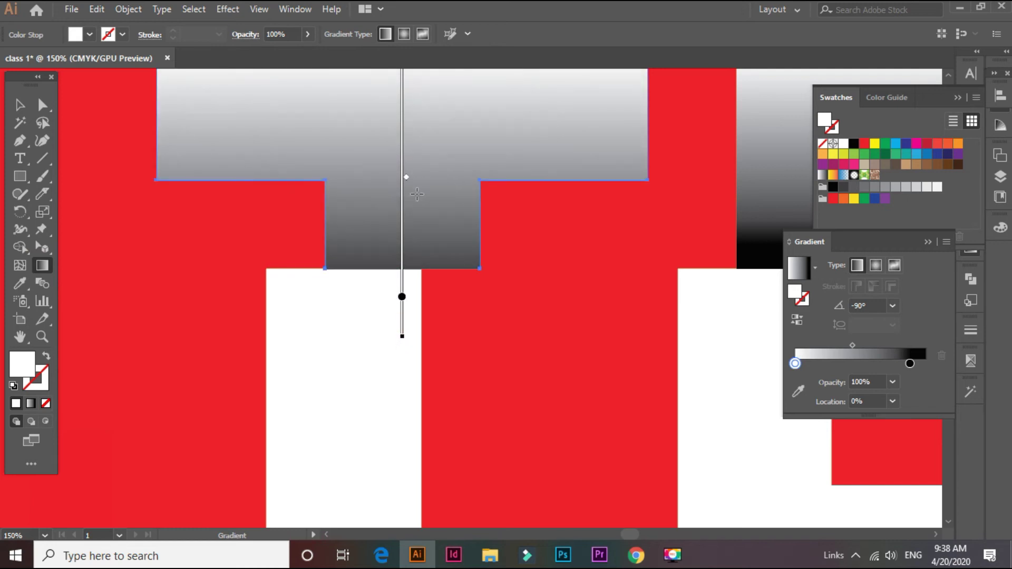
scroll(393, 103, up, 1)
mouse_move(402, 95)
mouse_down()
mouse_move(402, 274)
mouse_move(401, 254)
mouse_up()
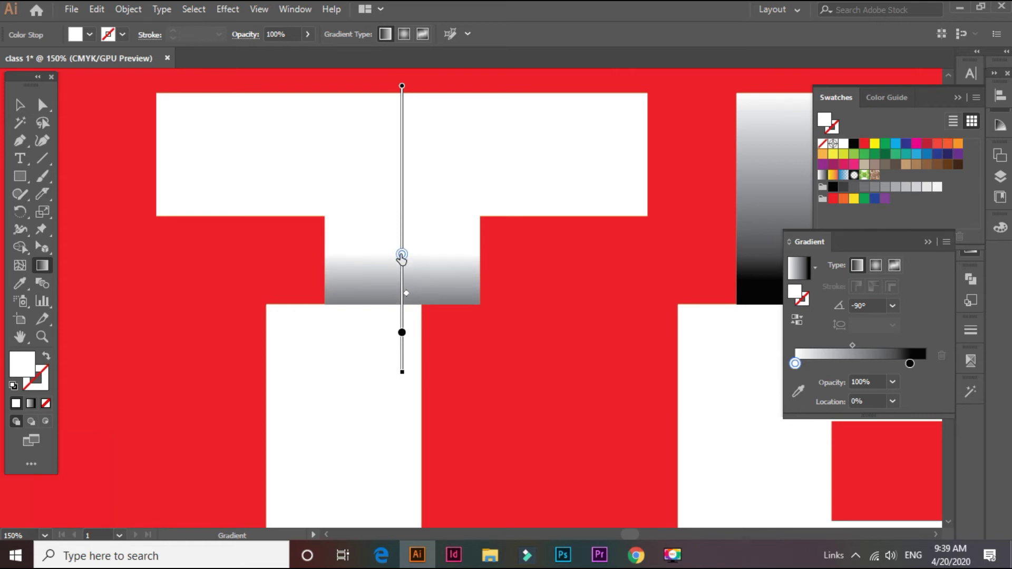
click(401, 336)
drag(402, 338, 402, 365)
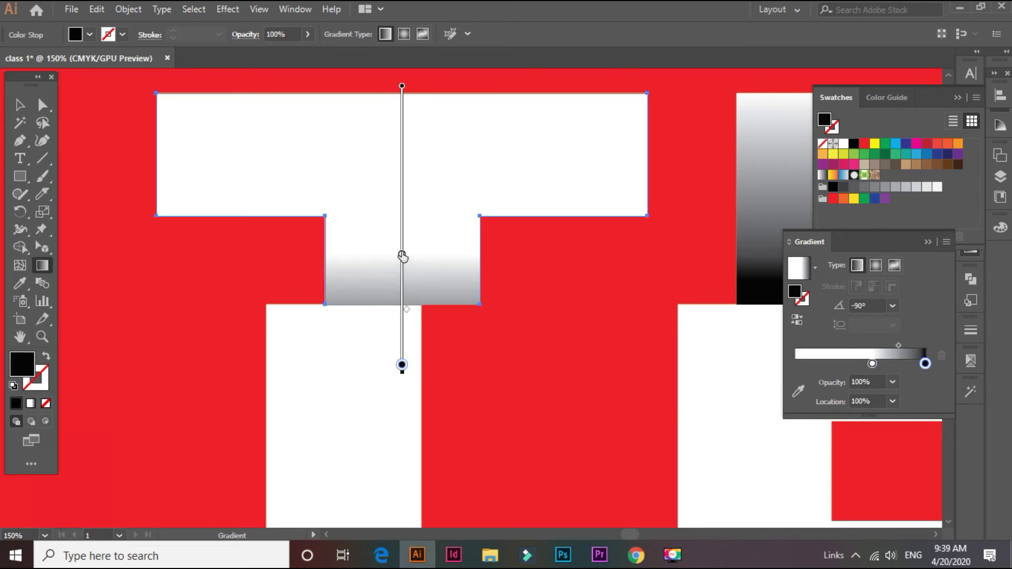
drag(403, 257, 402, 230)
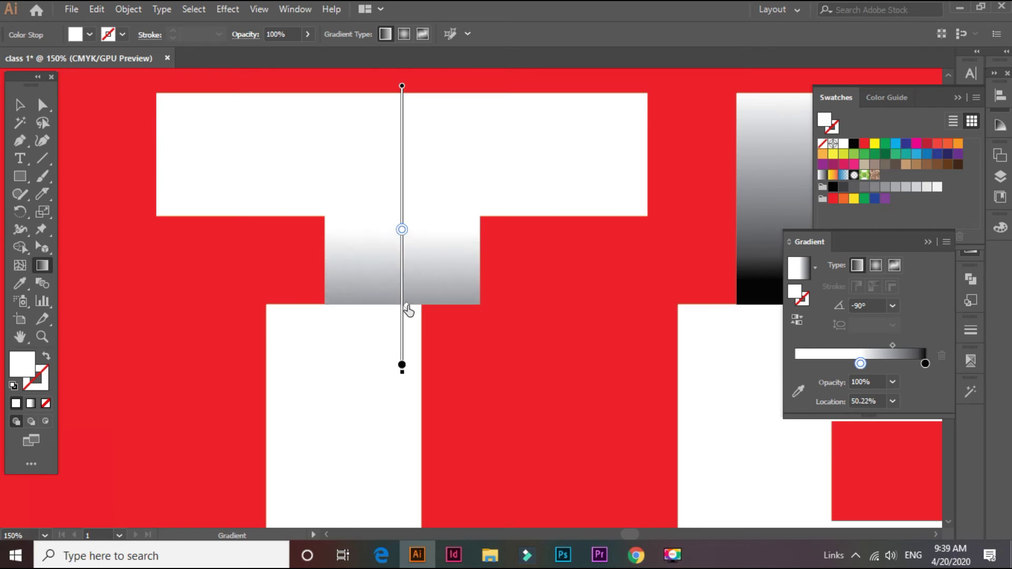
click(19, 105)
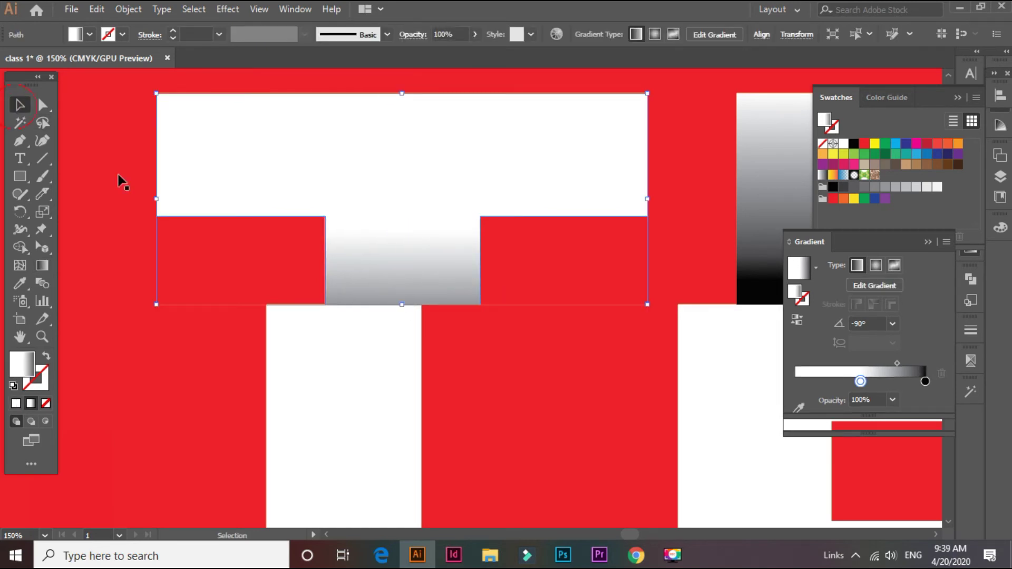
- Stretch the E top's gradient below the shape and move the white stop down
scroll(274, 323, right, 6)
scroll(362, 301, right, 3)
click(322, 235)
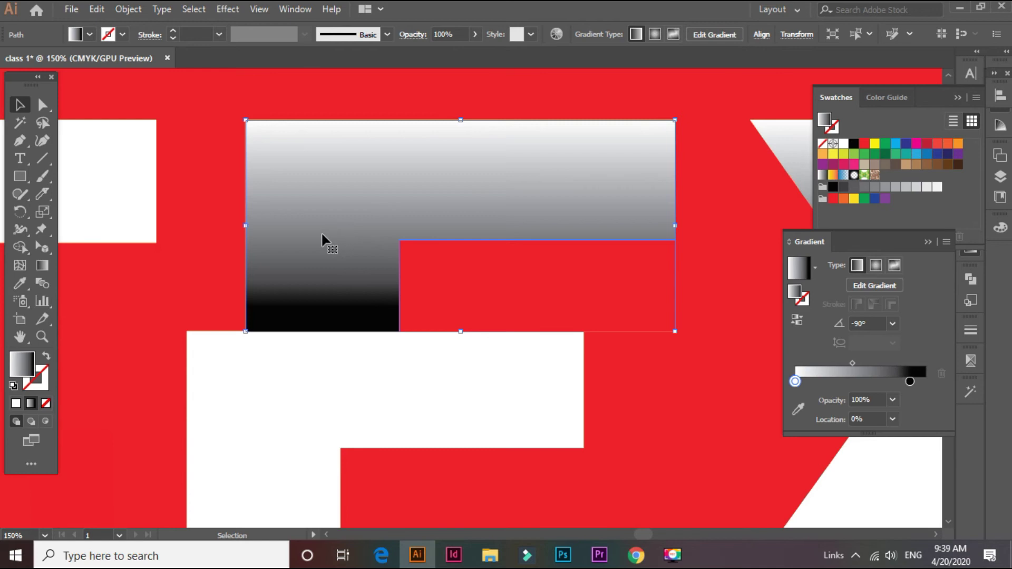
click(44, 270)
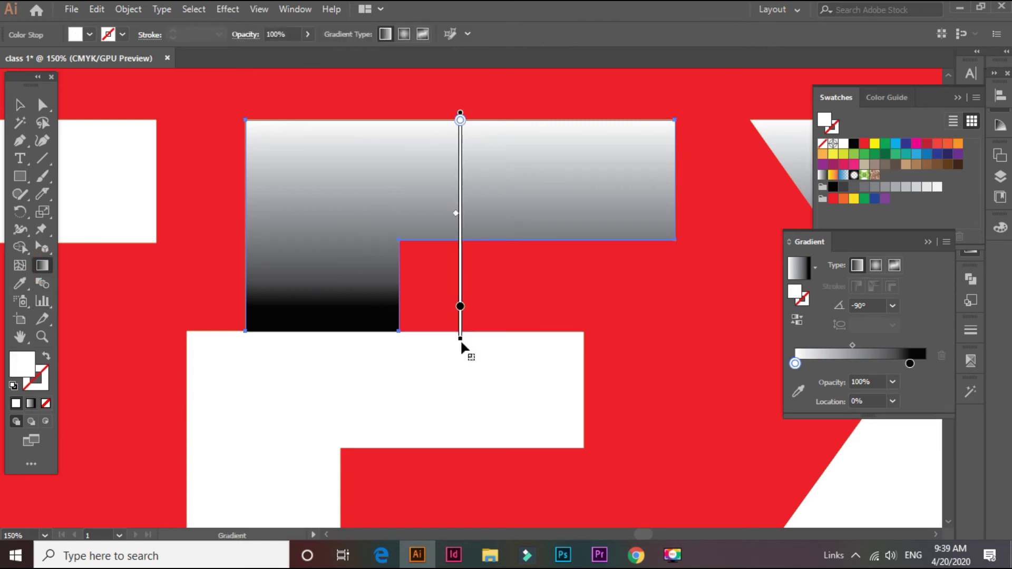
drag(460, 339, 460, 455)
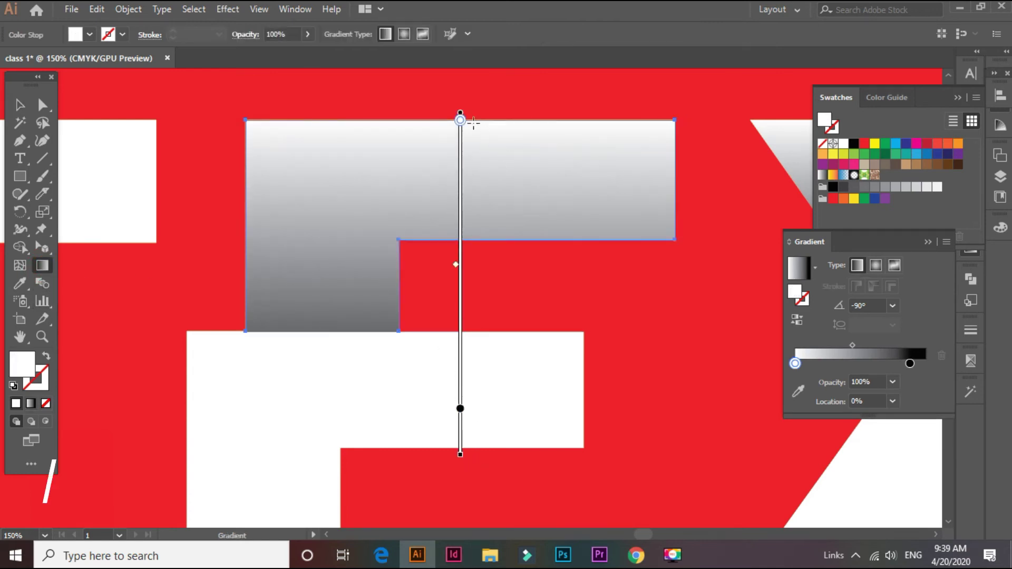
drag(460, 120, 482, 262)
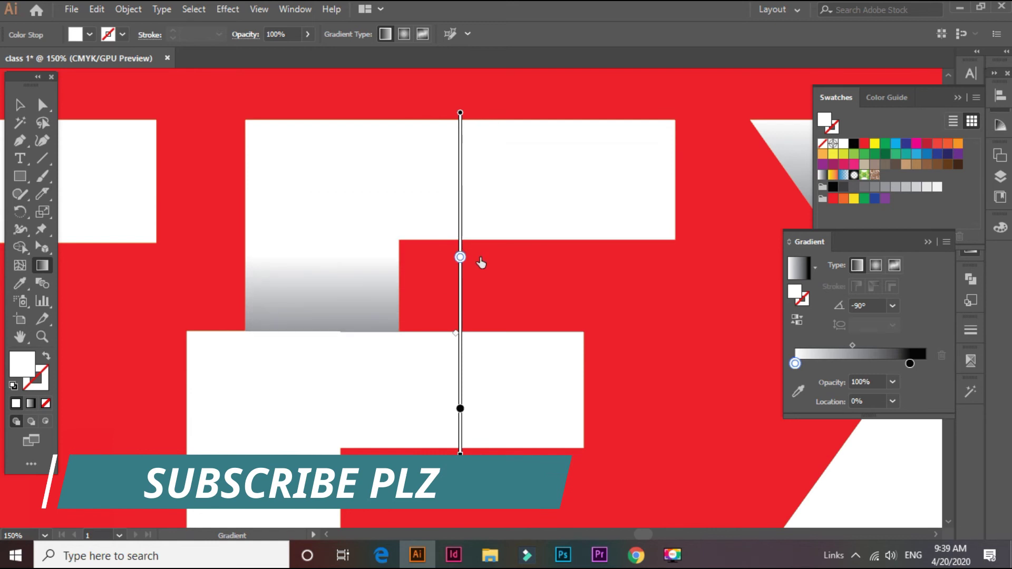
click(26, 111)
- Extend the X top's gradient below the shape and move its white stop down
scroll(327, 350, right, 5)
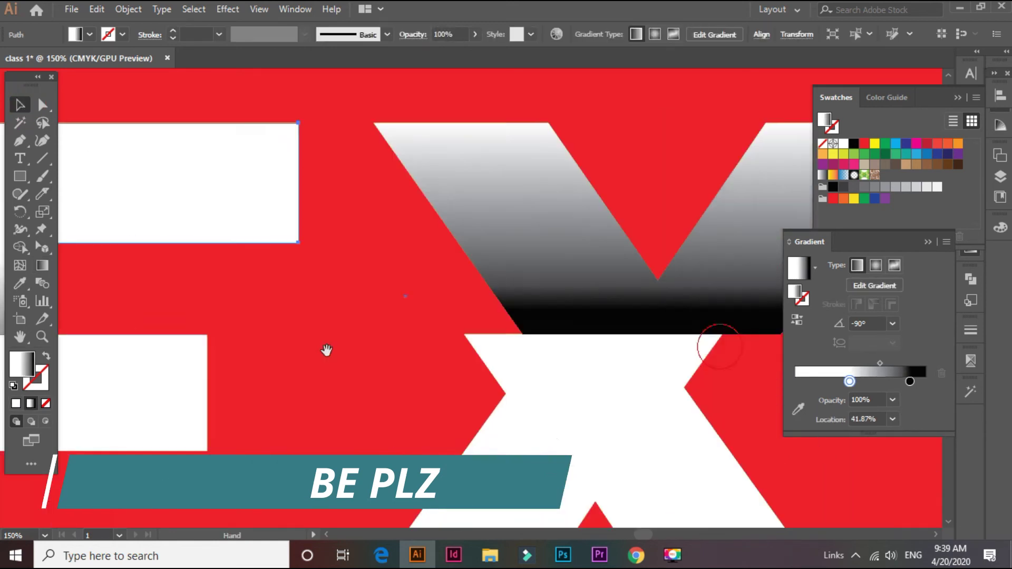
scroll(323, 317, right, 5)
click(352, 303)
click(42, 266)
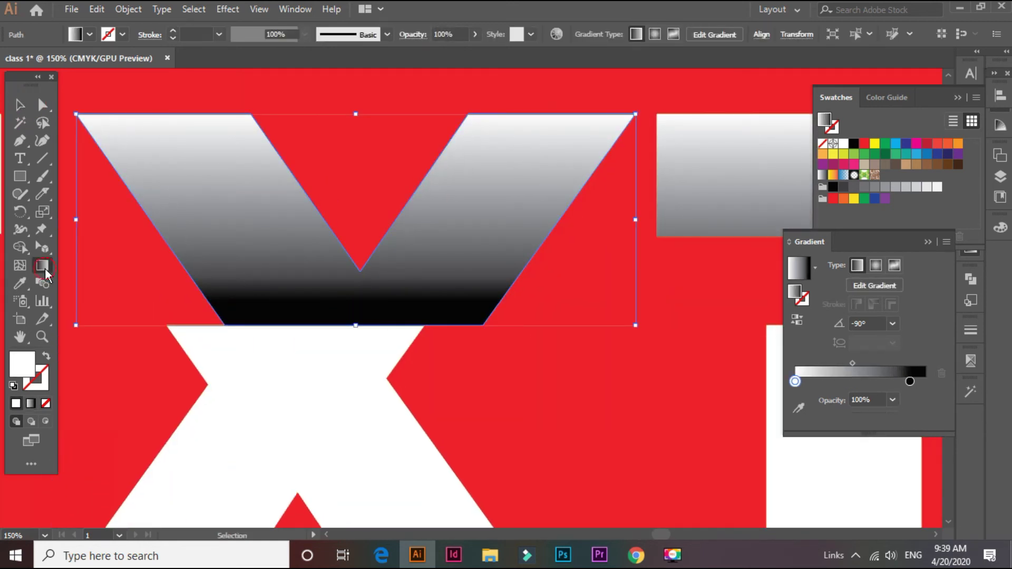
drag(355, 333, 355, 467)
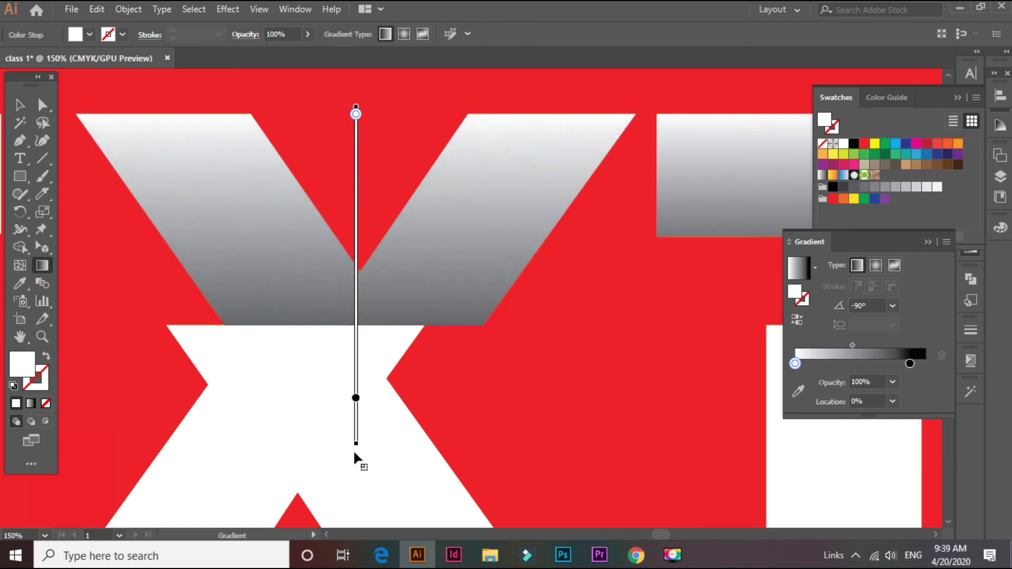
drag(355, 114, 356, 228)
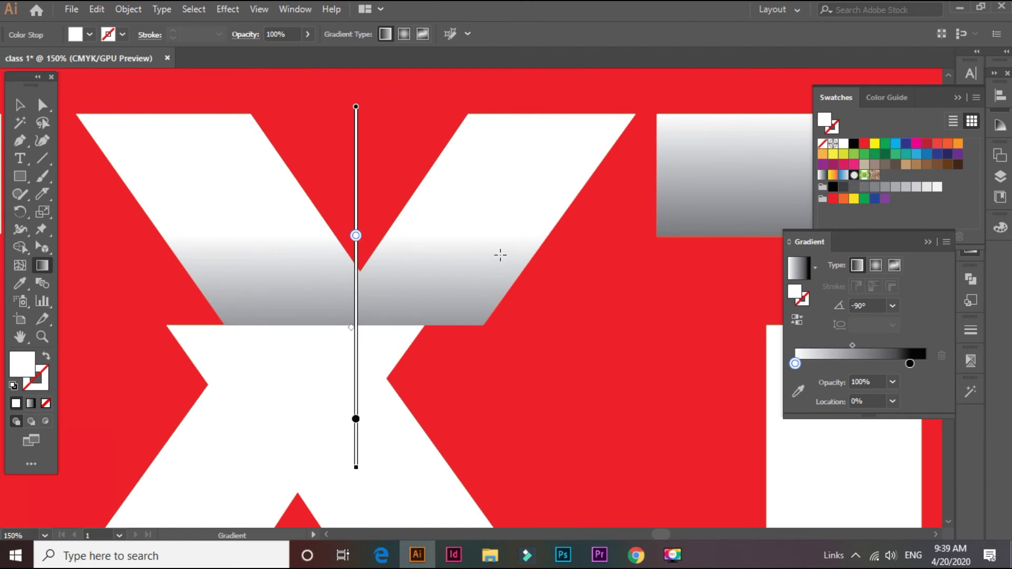
key(v)
- Do the same for the last T's top, then zoom out to the whole artboard
scroll(580, 285, right, 6)
scroll(464, 264, right, 4)
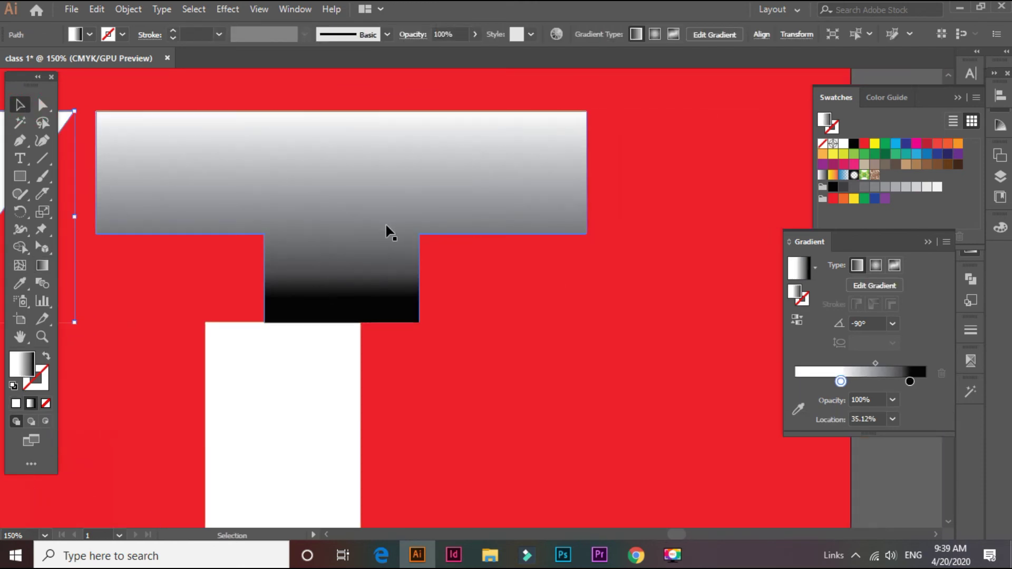
click(390, 232)
click(44, 265)
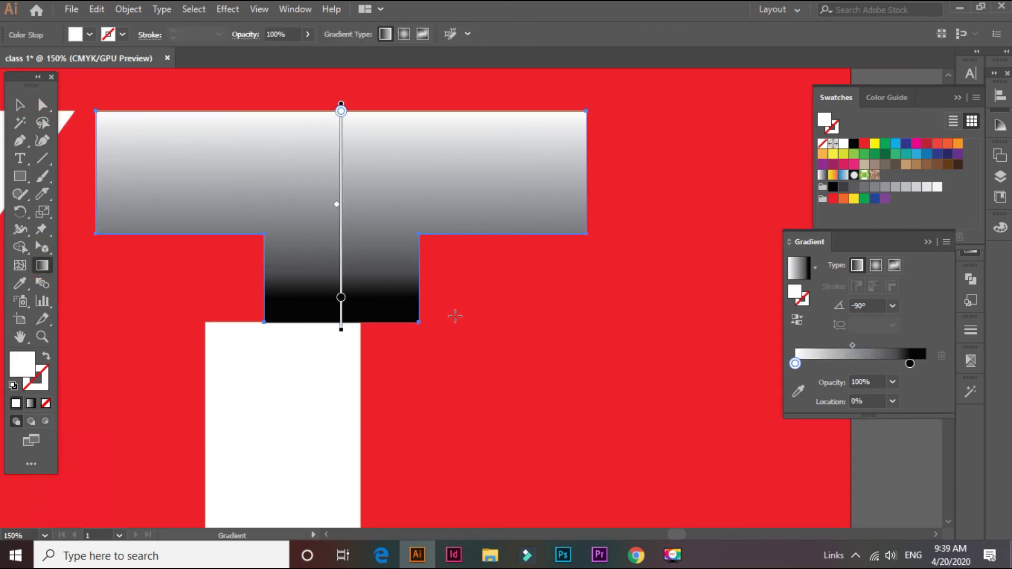
drag(341, 330, 341, 475)
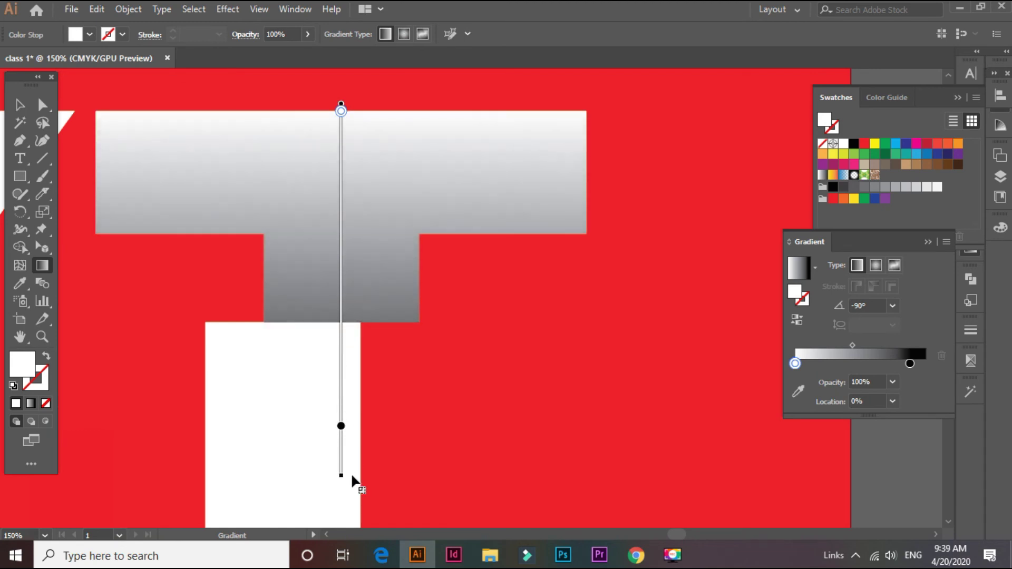
drag(350, 121, 355, 222)
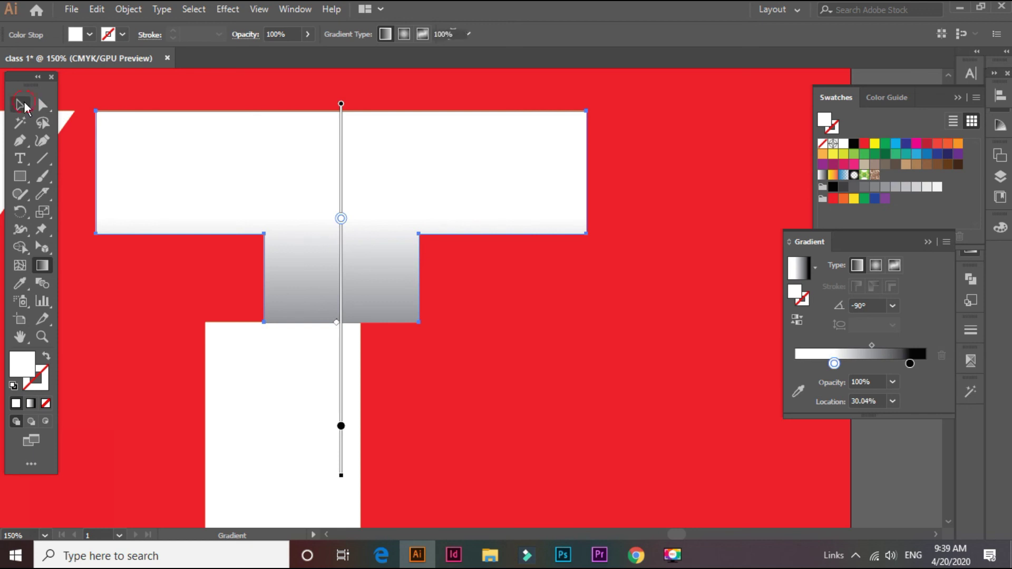
key(ctrl+alt+space)
ctrl+alt+click(298, 331)
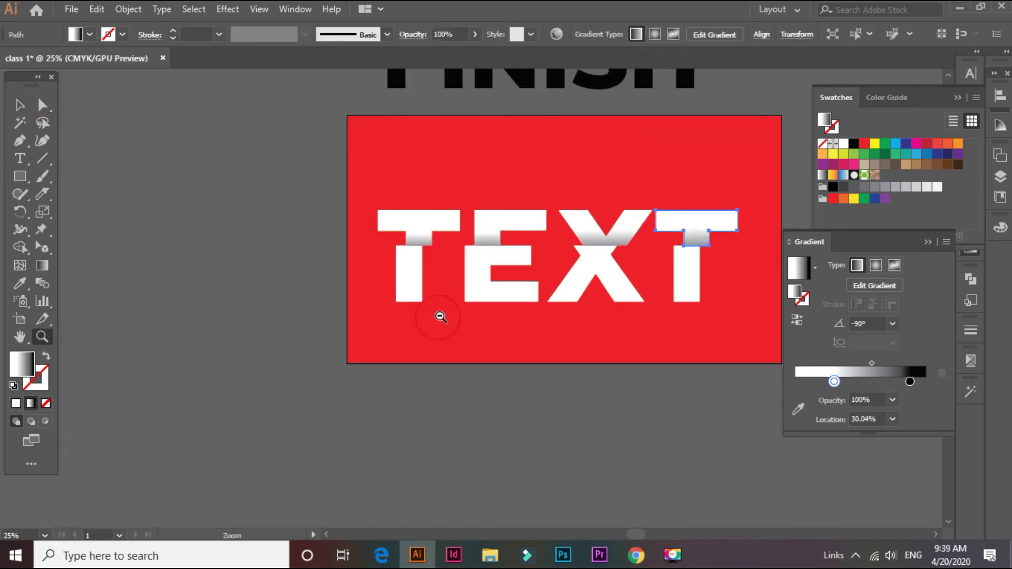
- Delete the black FINISH word sitting above the artboard
key(ctrl+shift+a)
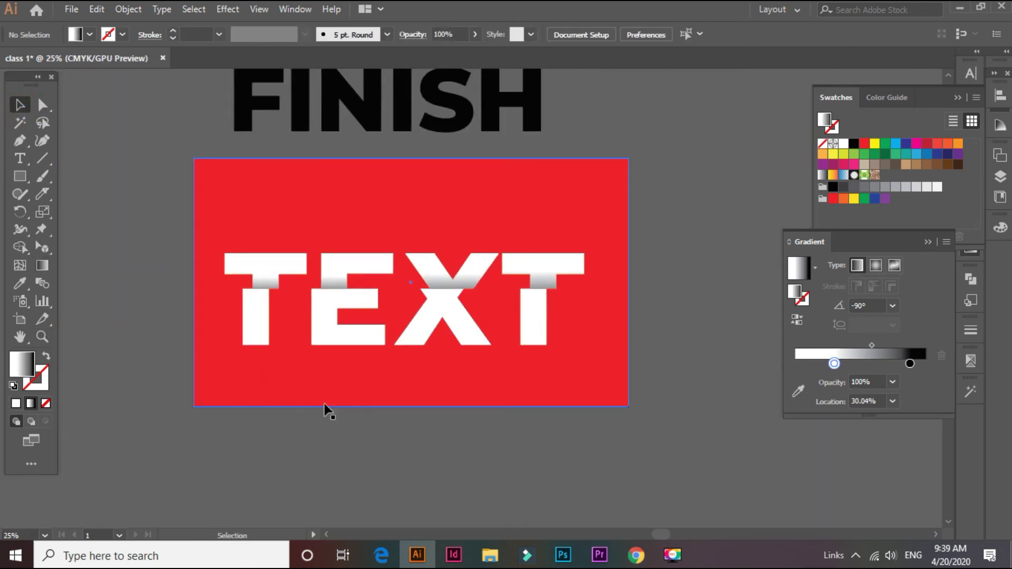
ctrl+alt+click(484, 297)
click(406, 190)
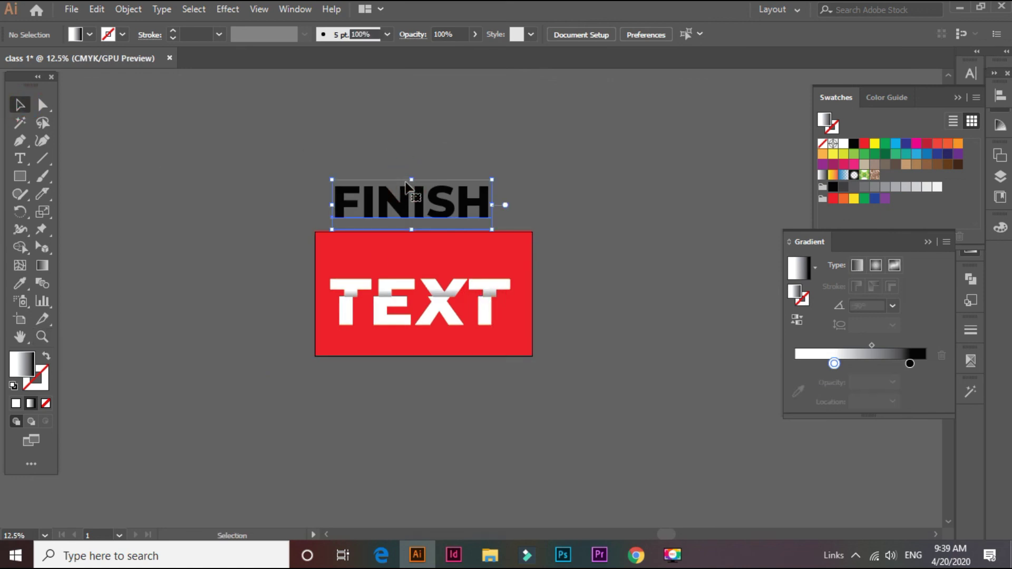
key(Delete)
- Return to the red artboard and select the background together with the TEXT lettering
ctrl+click(418, 296)
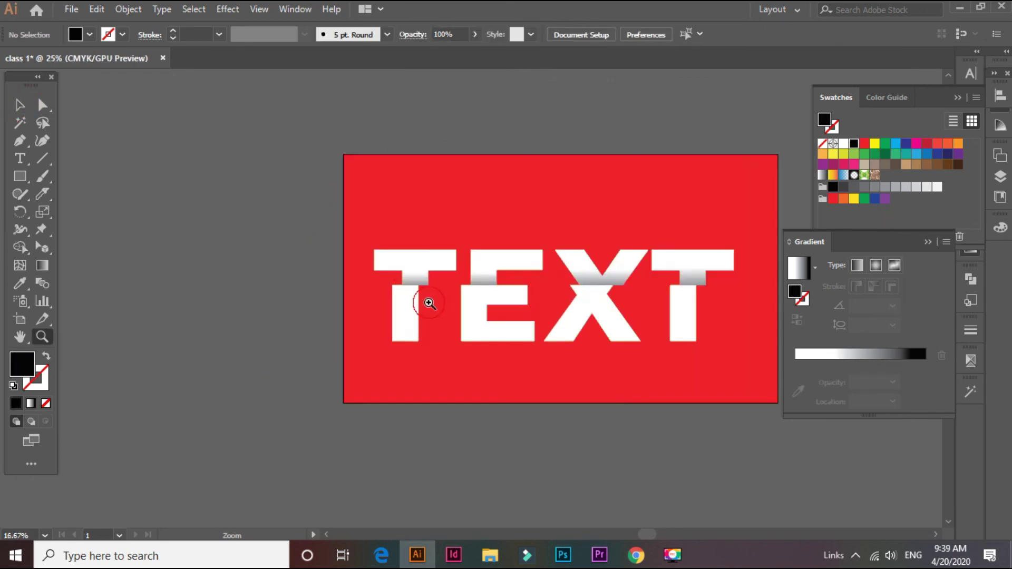
mouse_move(640, 305)
mouse_down()
mouse_move(552, 294)
mouse_move(548, 263)
mouse_up()
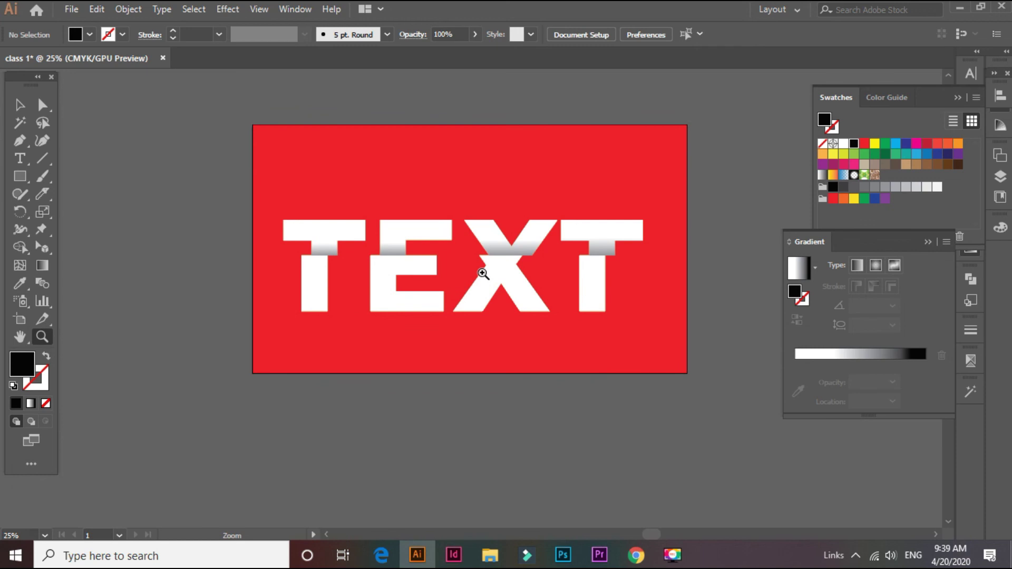
click(483, 274)
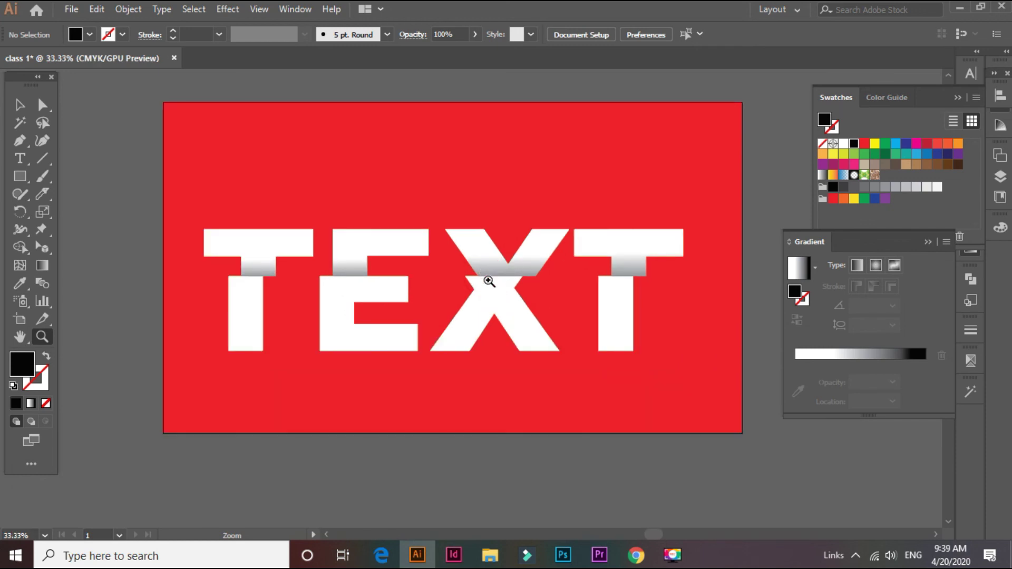
alt+click(488, 281)
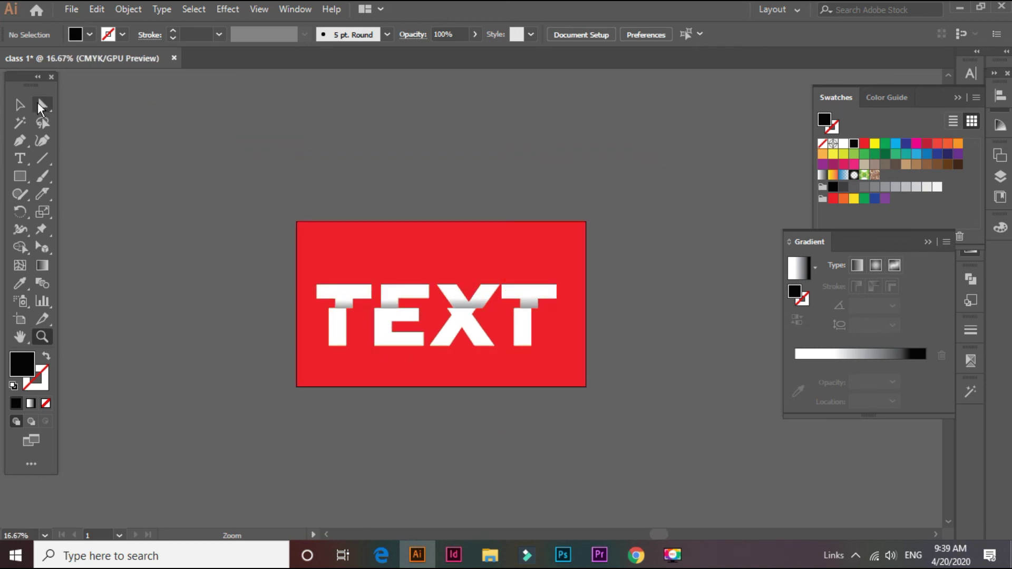
click(20, 105)
drag(260, 271, 587, 367)
- Rotate only the TEXT lettering about 8.37° so it rises toward the right
shift+click(574, 255)
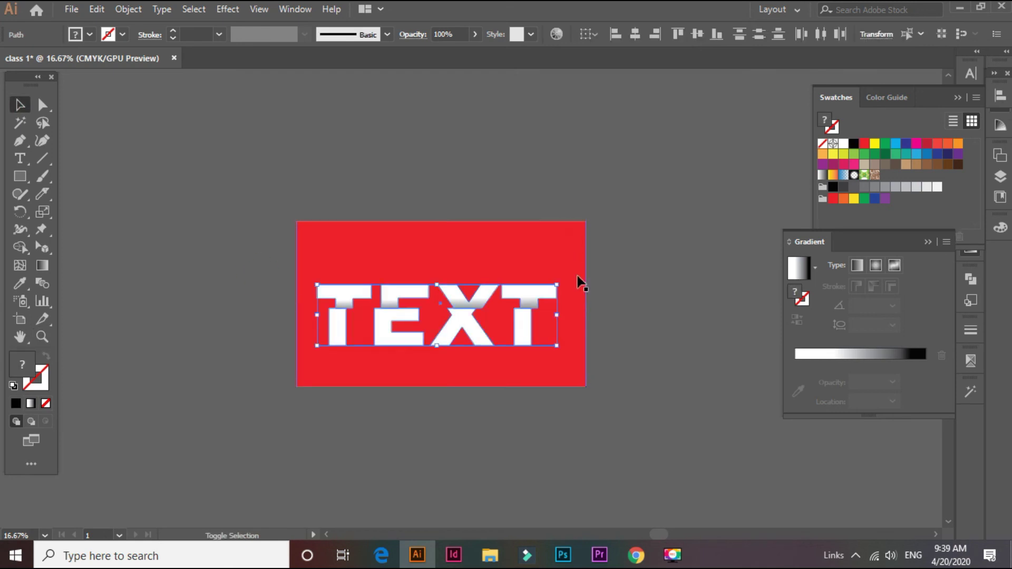
drag(561, 286, 557, 258)
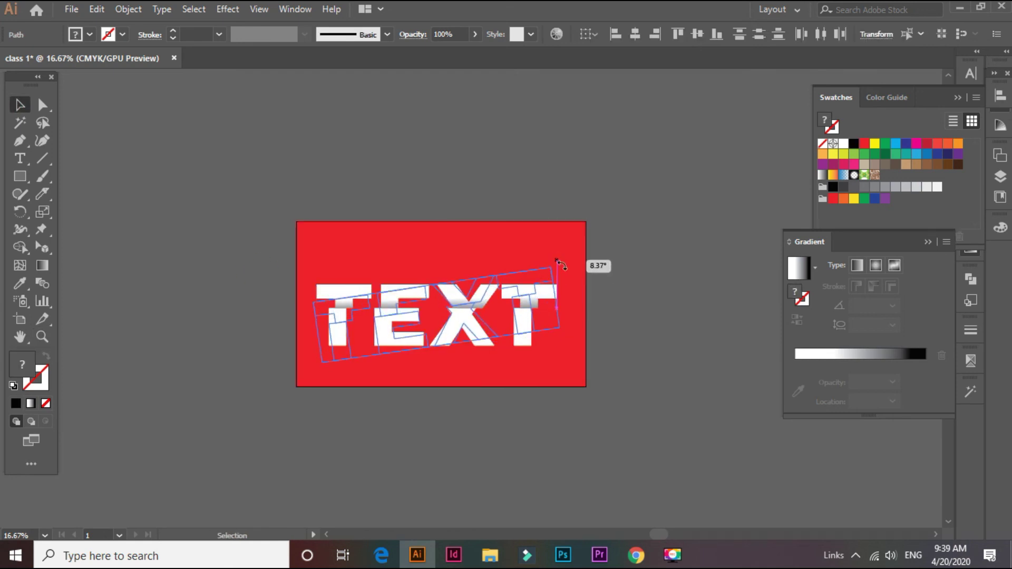
click(610, 396)
- Zoom in and out to inspect the tilted TEXT on the red artboard
key(z)
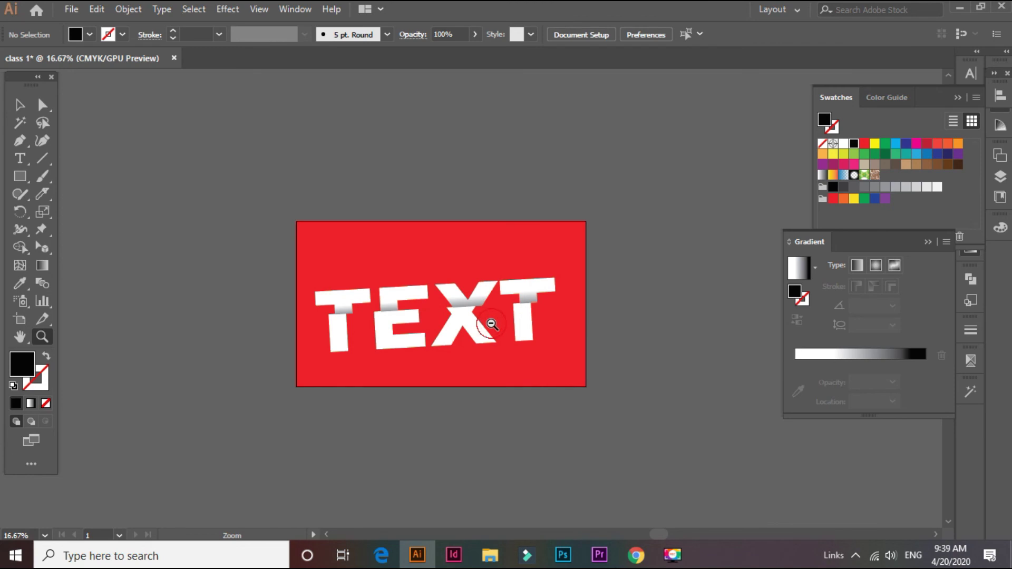
alt+click(492, 325)
click(465, 298)
click(453, 274)
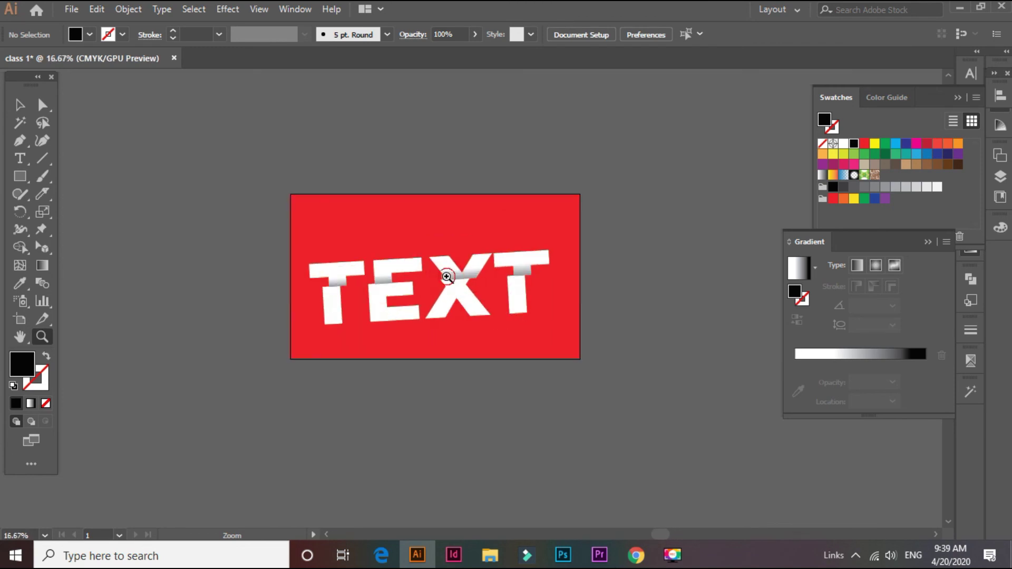
alt+click(503, 333)
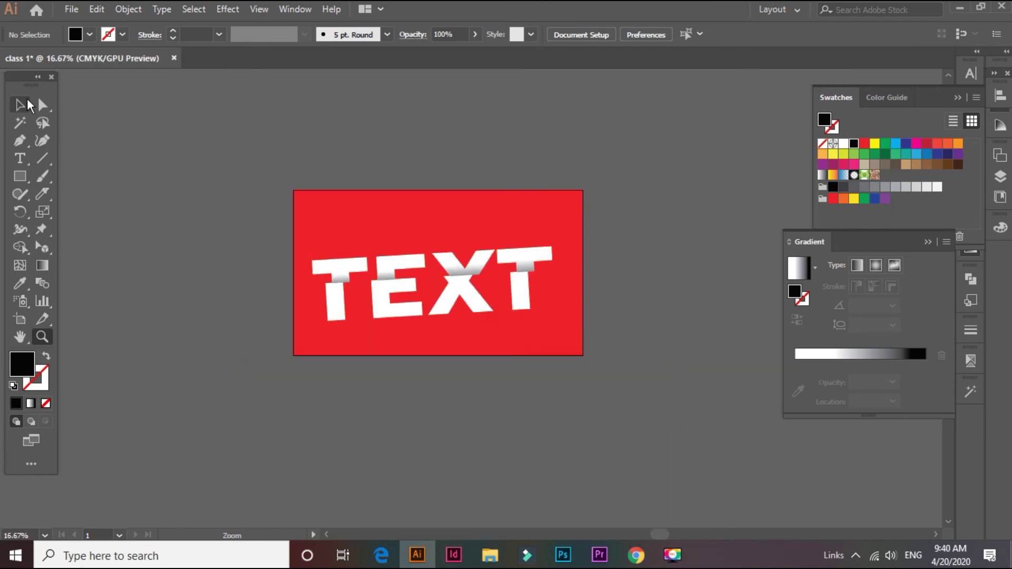
click(23, 103)
click(367, 193)
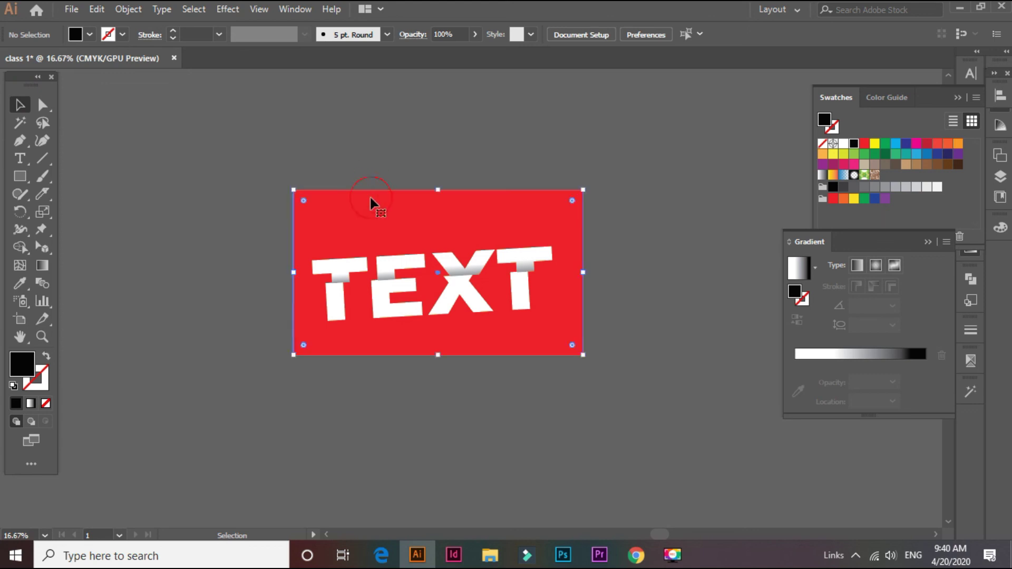
click(721, 207)
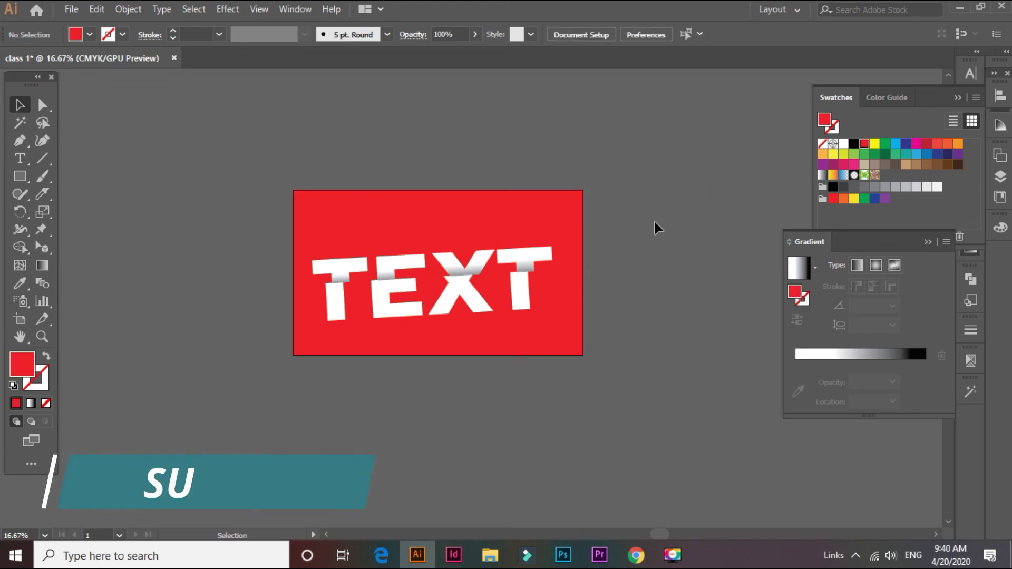